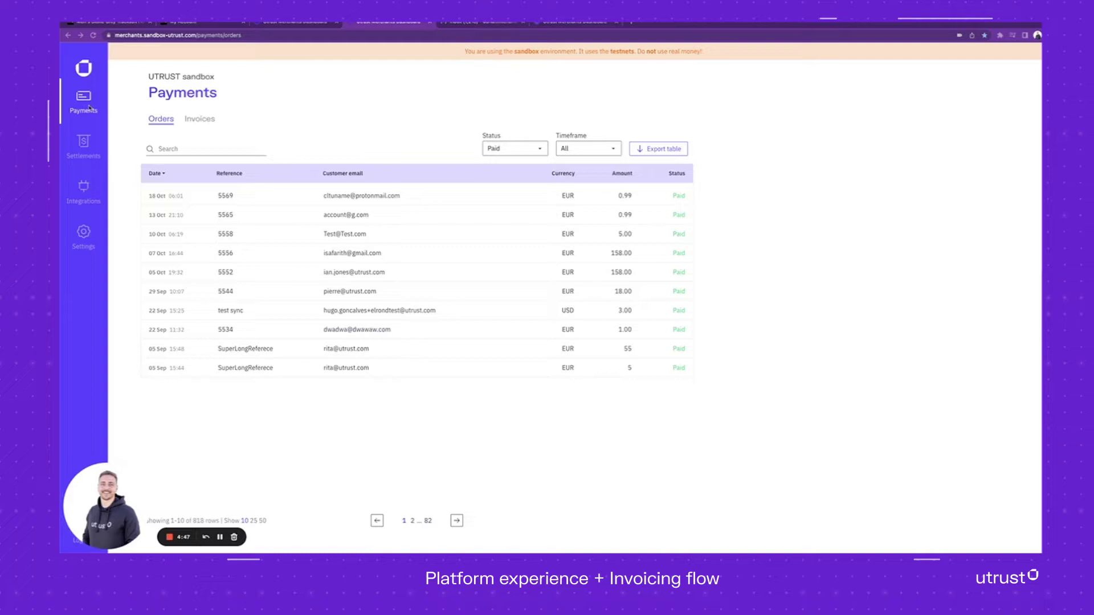
Go full screen and switch the order Status filter through Canceled and Paid to All status.
{"action": "key", "text": "ctrl+super+f"}
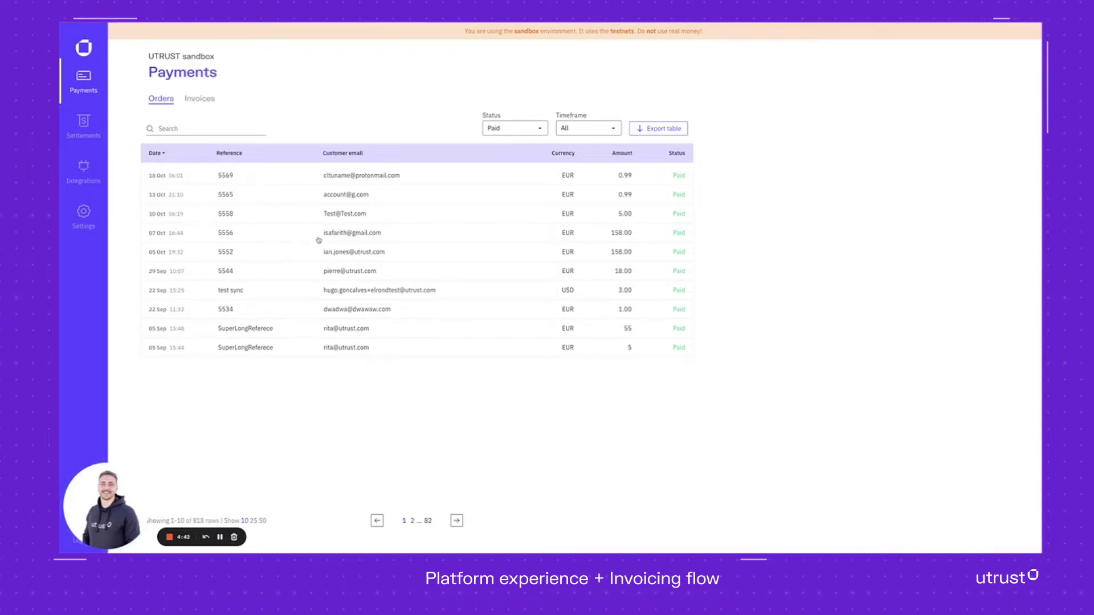
{"action": "left_click", "coordinate": [505, 128]}
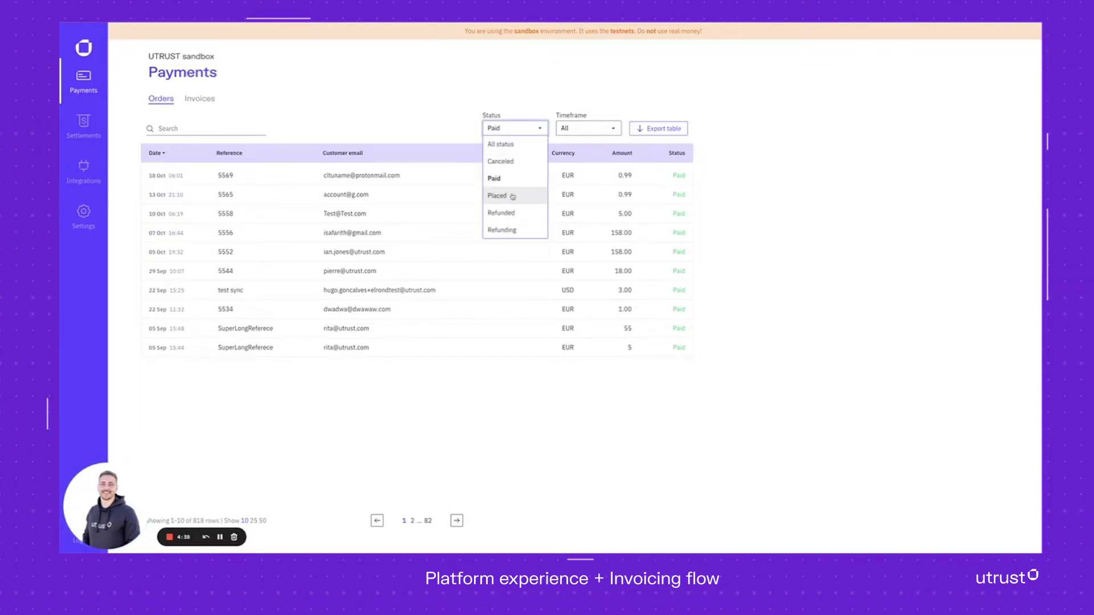
{"action": "left_click", "coordinate": [506, 161]}
{"action": "left_click", "coordinate": [513, 129]}
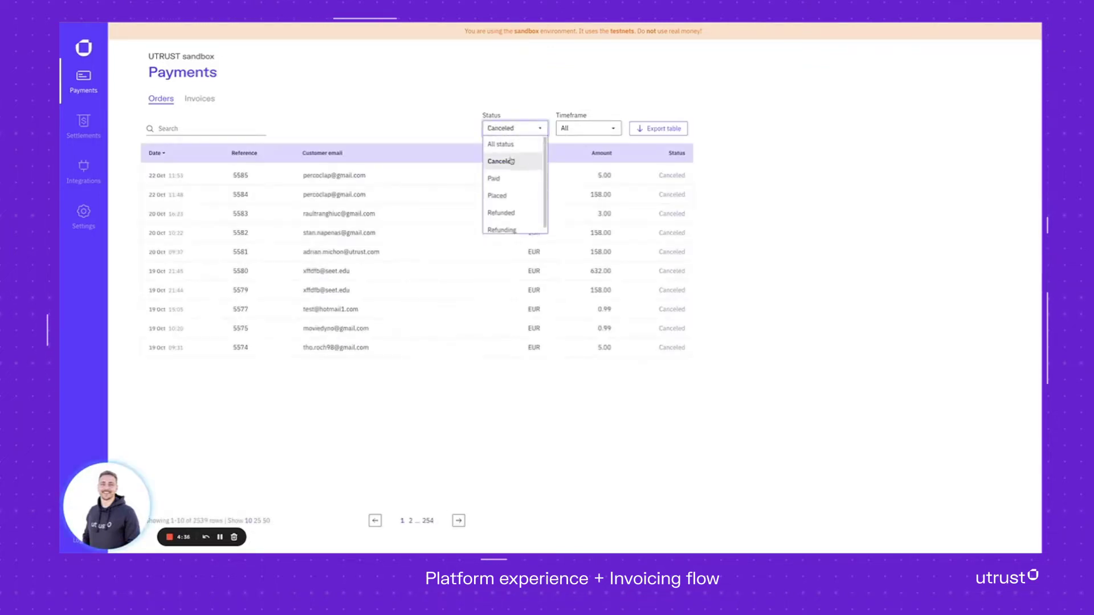
{"action": "left_click", "coordinate": [510, 177]}
{"action": "left_click", "coordinate": [505, 129]}
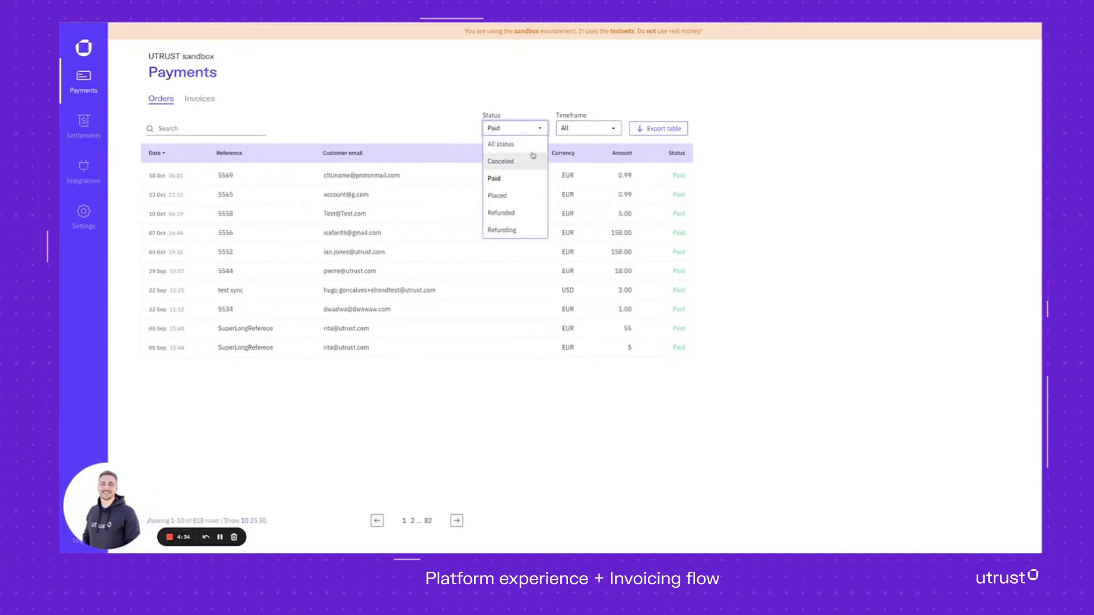
{"action": "left_click", "coordinate": [524, 145]}
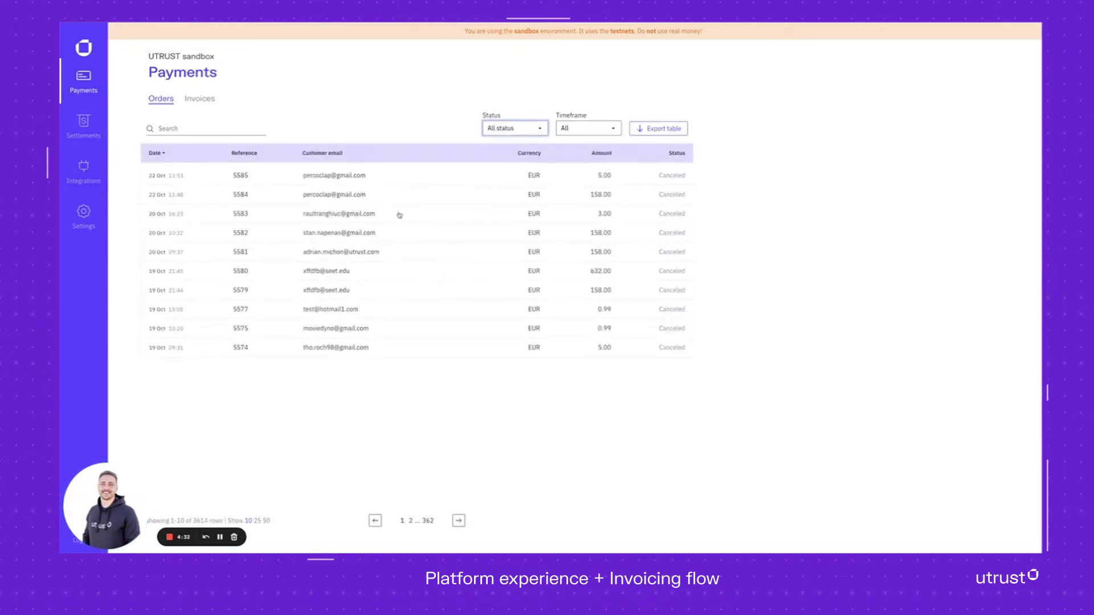
Review the Invoices list, keeping its Status filter on Pending, then go to Settlements.
{"action": "left_click", "coordinate": [202, 102]}
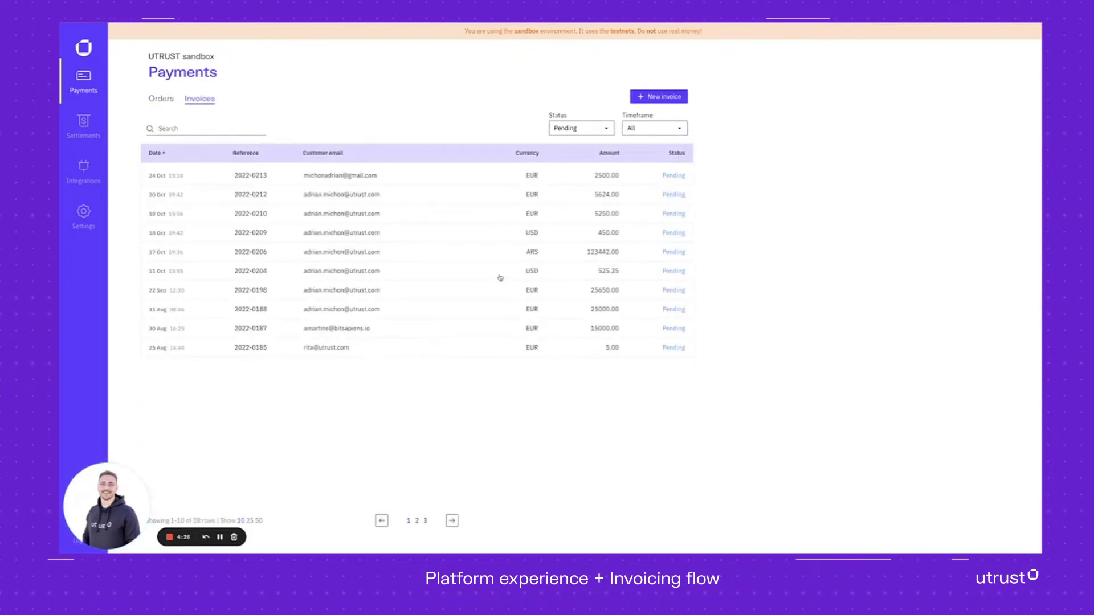
{"action": "left_click", "coordinate": [566, 128]}
{"action": "left_click", "coordinate": [567, 213]}
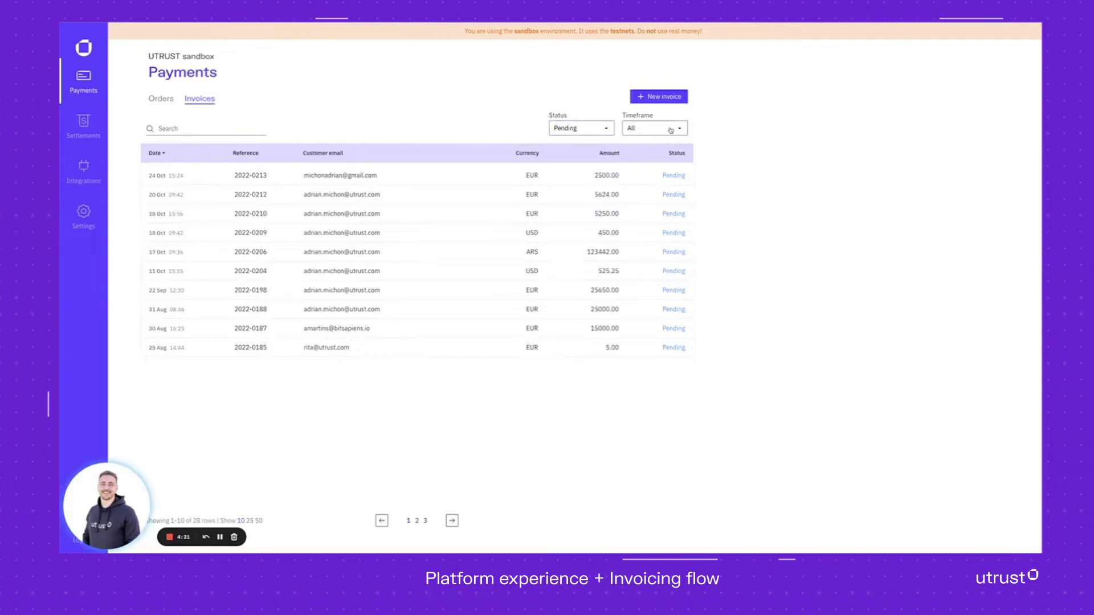
{"action": "left_click", "coordinate": [83, 126]}
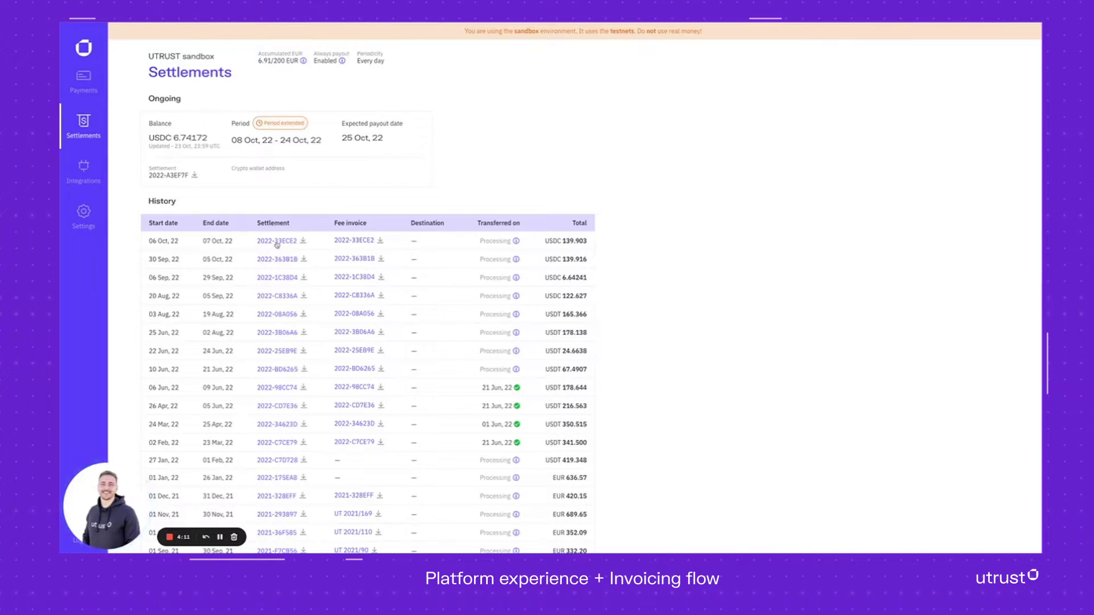
{"action": "left_click", "coordinate": [279, 243]}
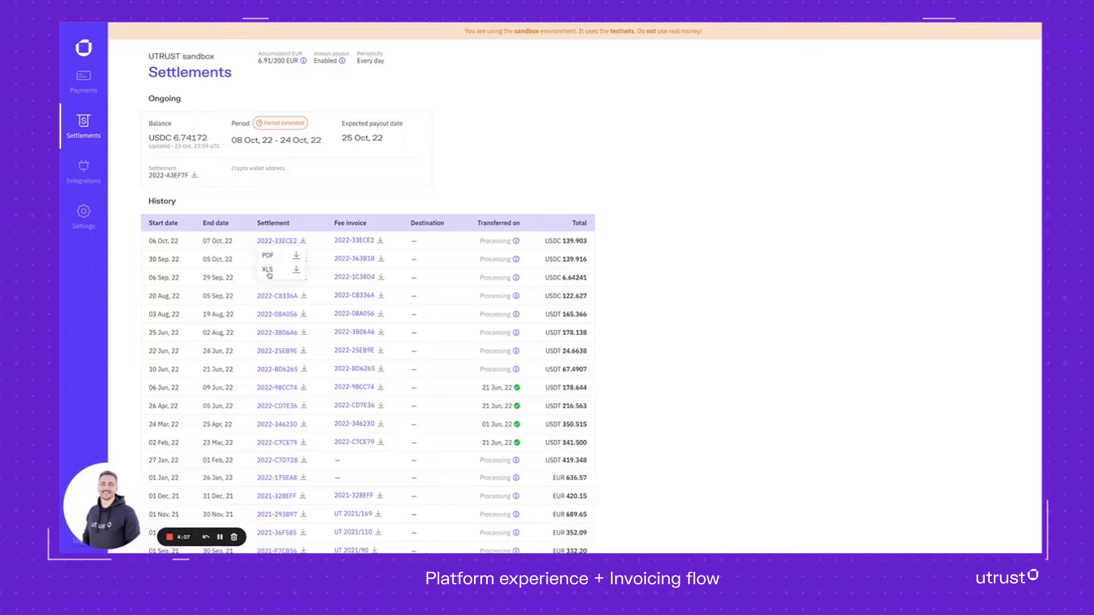
{"action": "left_click", "coordinate": [274, 198]}
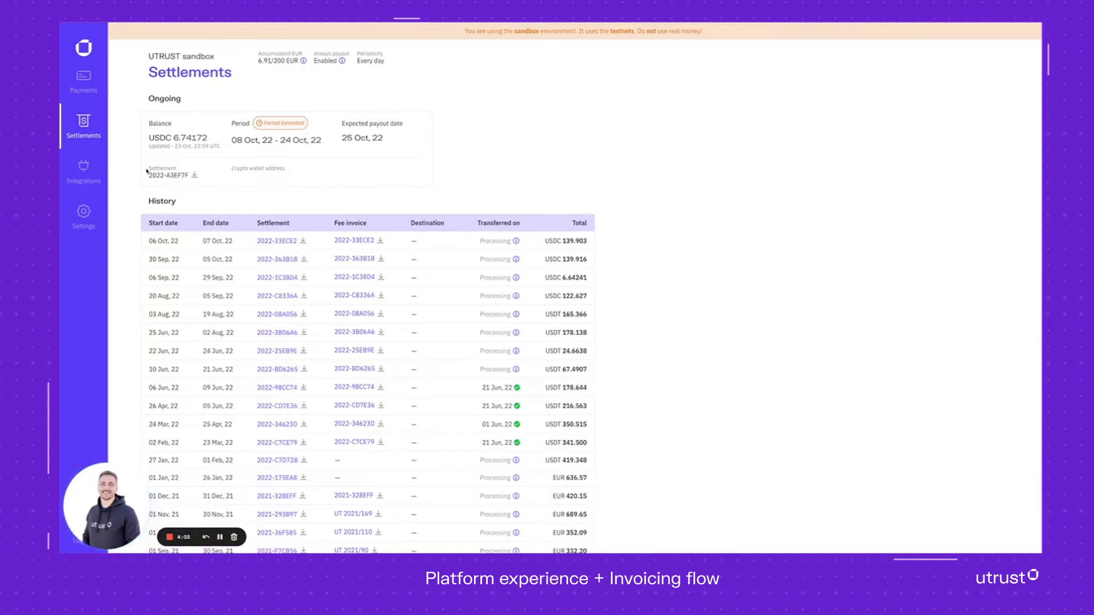
On the Integrations page, keep Custom (using Utrust API) as the type of integration.
{"action": "left_click", "coordinate": [91, 183]}
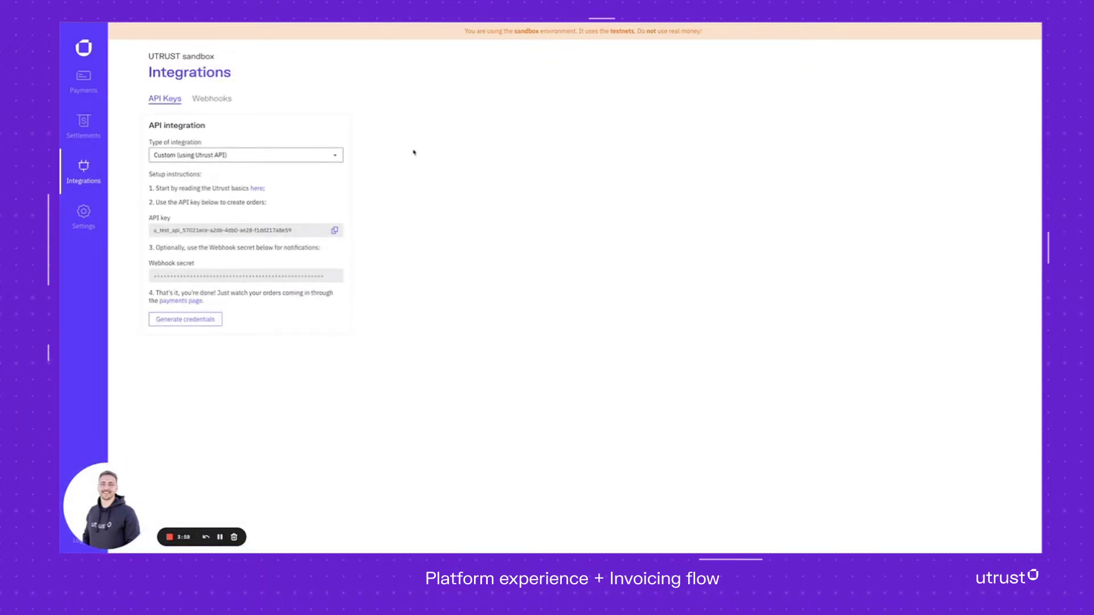
{"action": "left_click", "coordinate": [329, 161]}
{"action": "scroll", "coordinate": [241, 212], "scroll_direction": "down", "scroll_amount": 3}
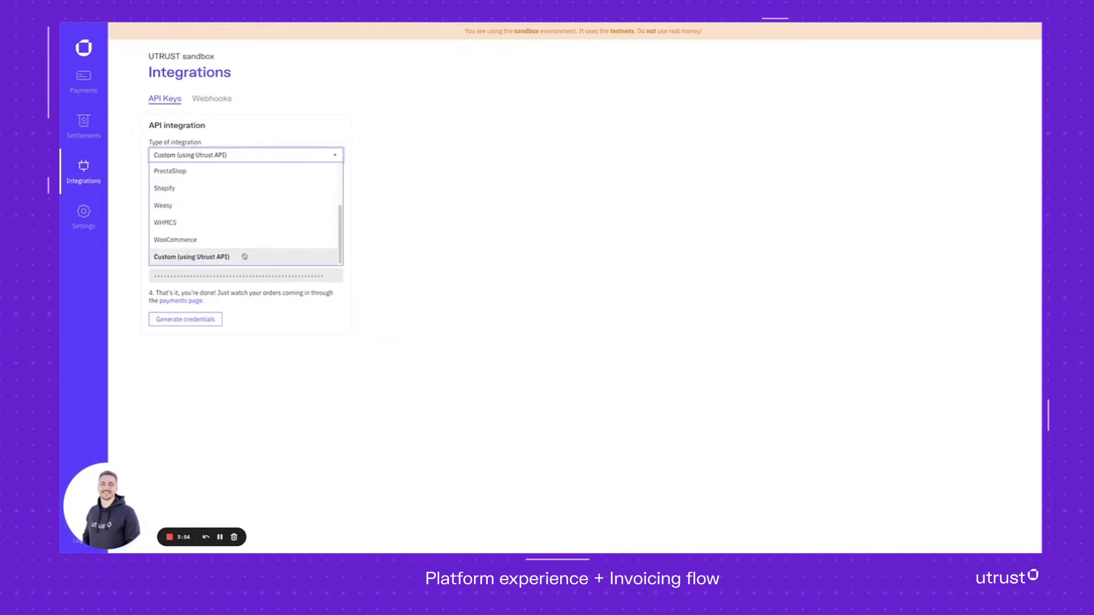
{"action": "scroll", "coordinate": [239, 242], "scroll_direction": "up", "scroll_amount": 3}
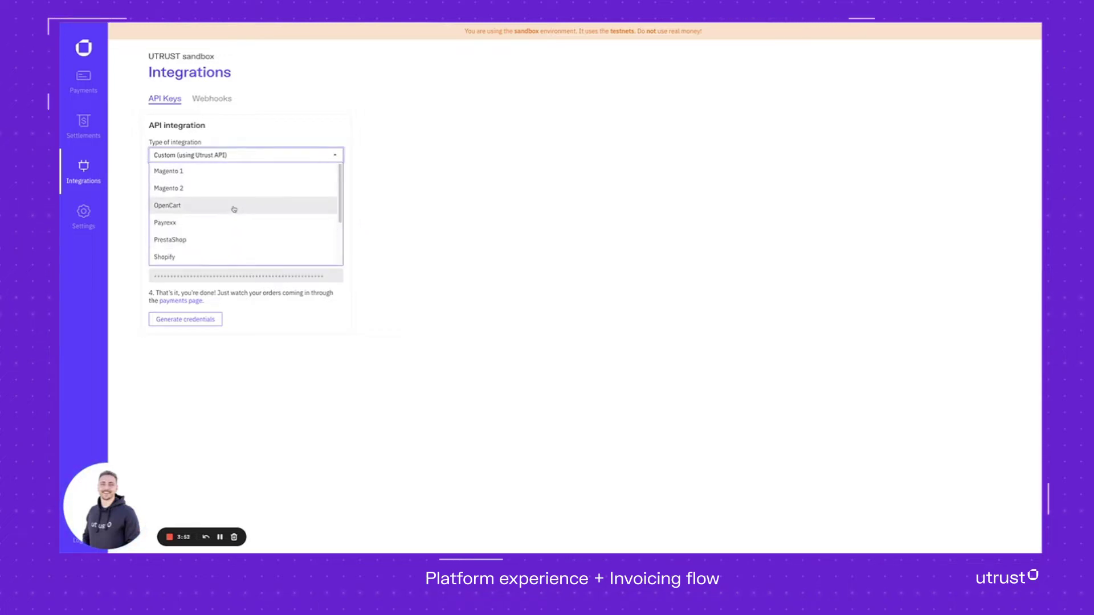
{"action": "left_click", "coordinate": [423, 232]}
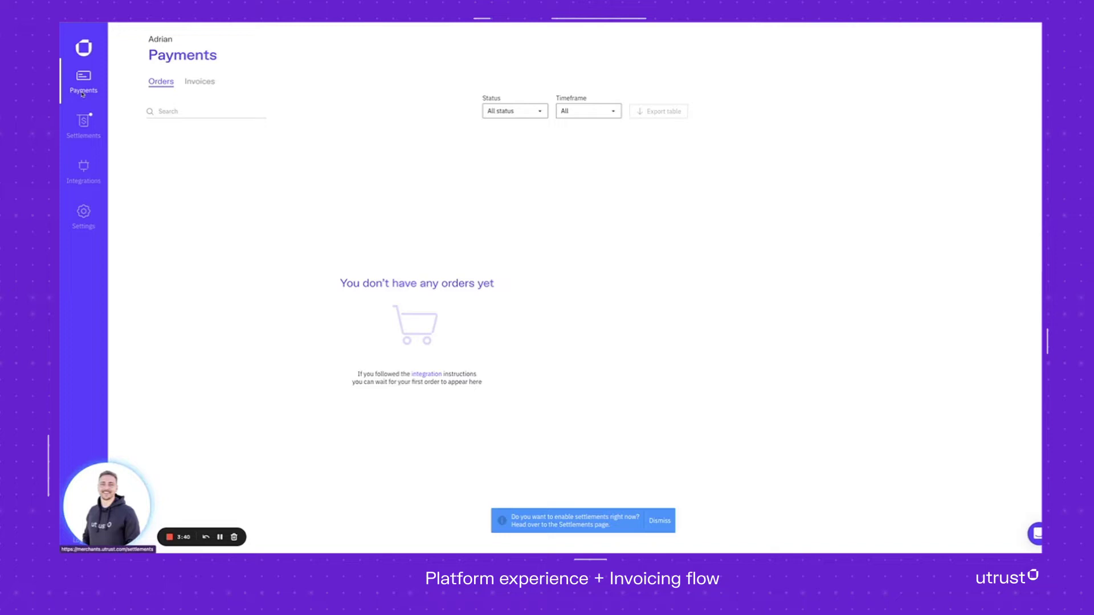
Switch to the Invoices list showing the paid EUR 5.00 invoice and start a new invoice.
{"action": "left_click", "coordinate": [191, 83]}
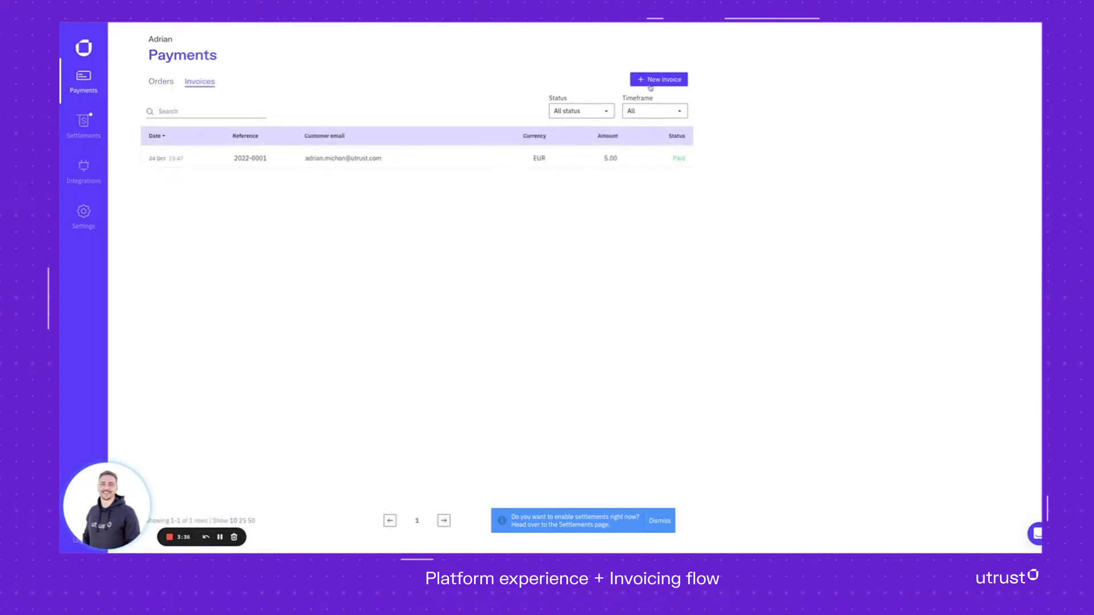
{"action": "left_click", "coordinate": [653, 81]}
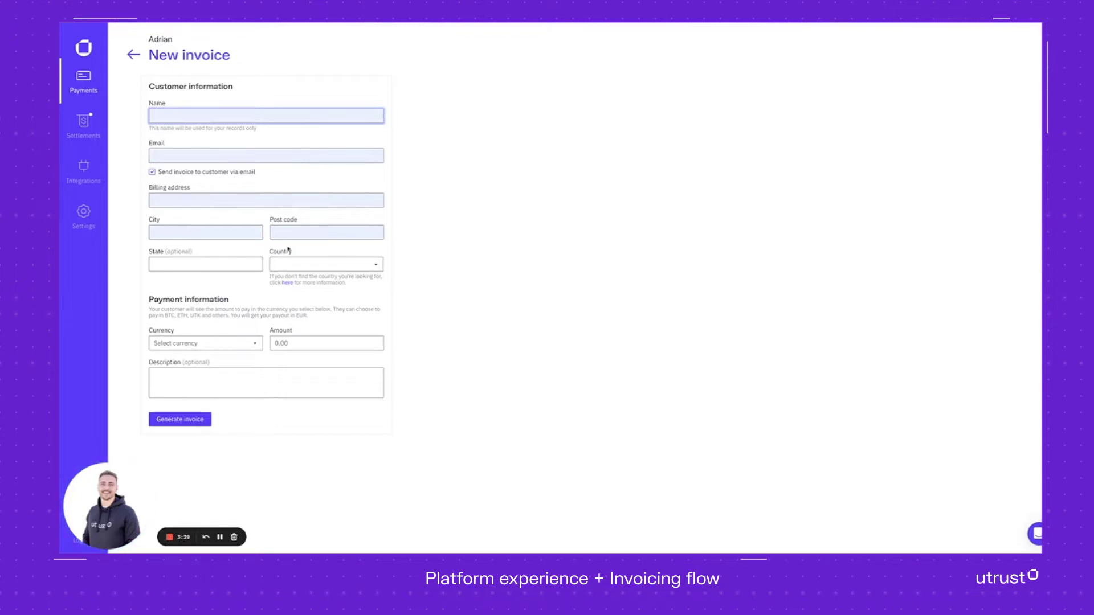
Set the invoice's country to Poland and its currency to EUR €.
{"action": "left_click", "coordinate": [307, 263]}
{"action": "type", "text": "Pola"}
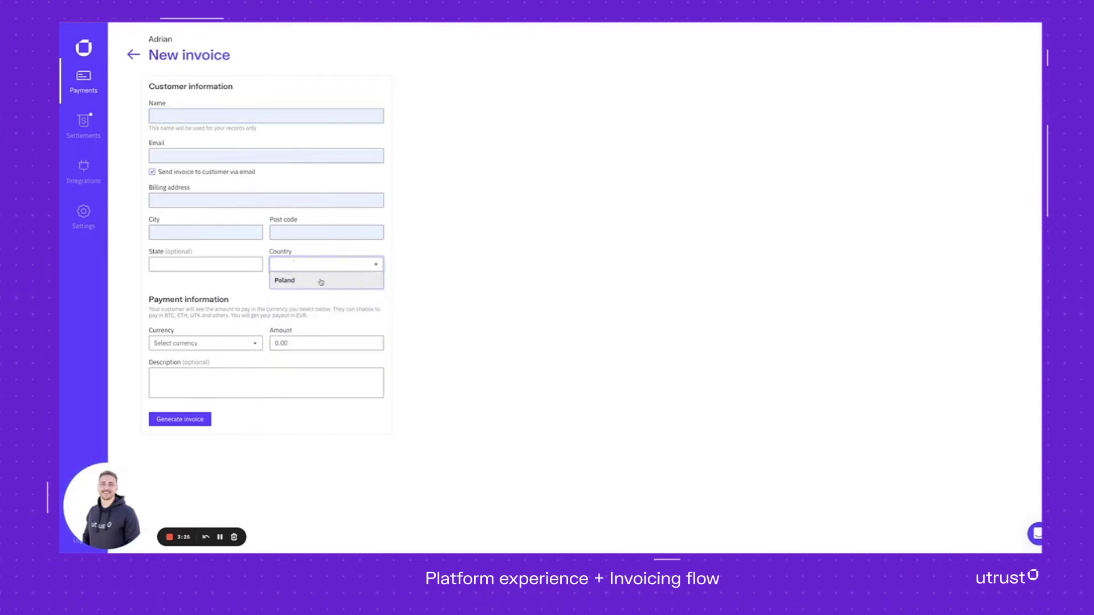
{"action": "left_click", "coordinate": [321, 282]}
{"action": "left_click", "coordinate": [197, 345]}
{"action": "scroll", "coordinate": [197, 408], "scroll_direction": "down", "scroll_amount": 3}
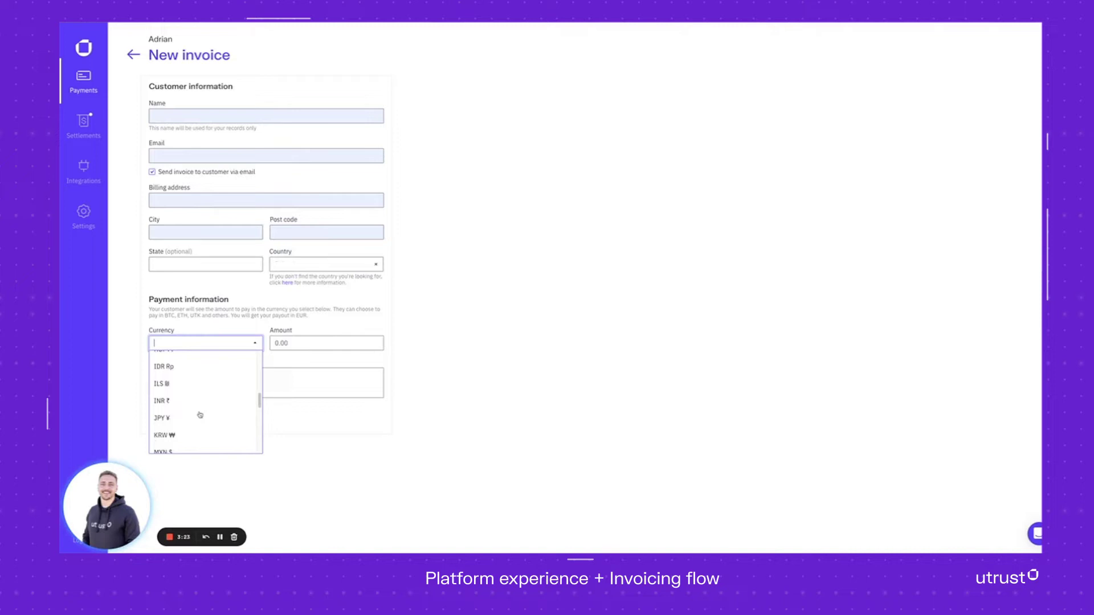
{"action": "scroll", "coordinate": [200, 415], "scroll_direction": "down", "scroll_amount": 1}
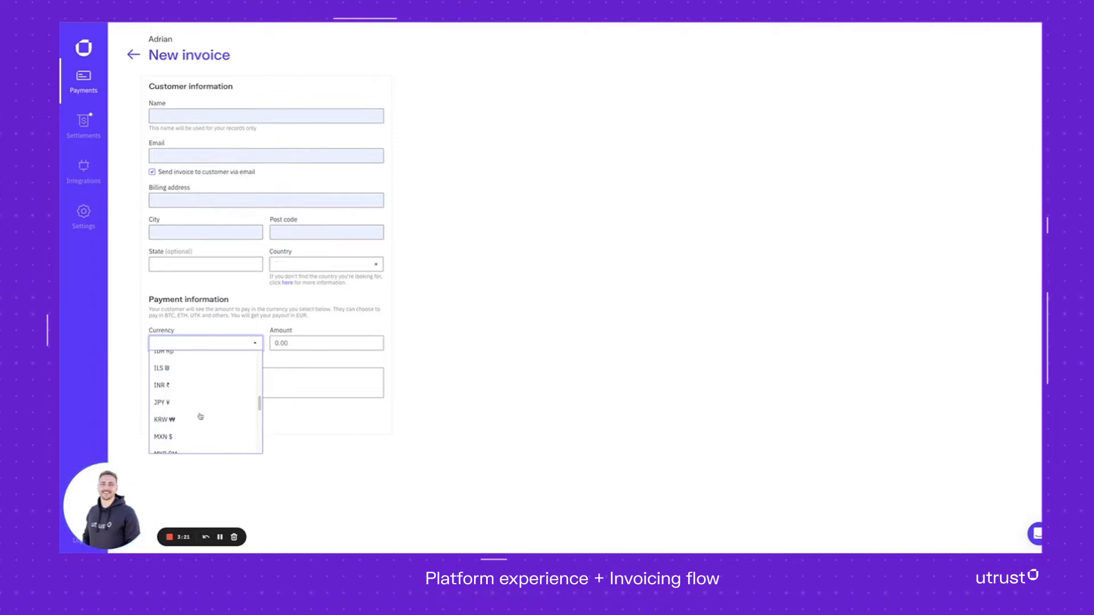
{"action": "type", "text": "eur"}
{"action": "key", "text": "Return"}
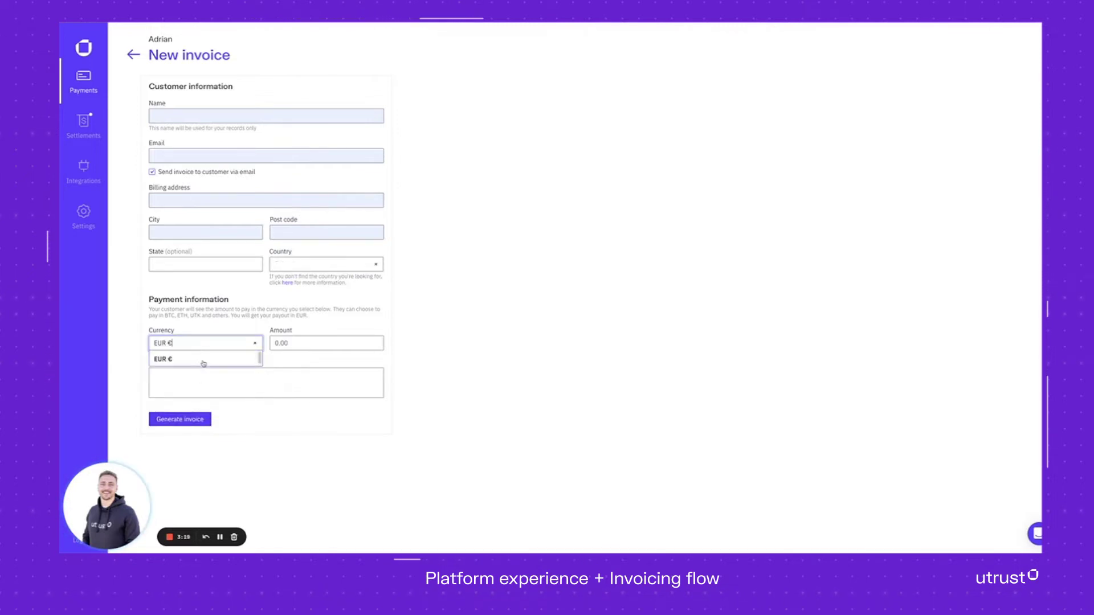
{"action": "left_click", "coordinate": [204, 359]}
Enter amount 5 and description 'Presentation Lugano 2'.
{"action": "left_click", "coordinate": [289, 344]}
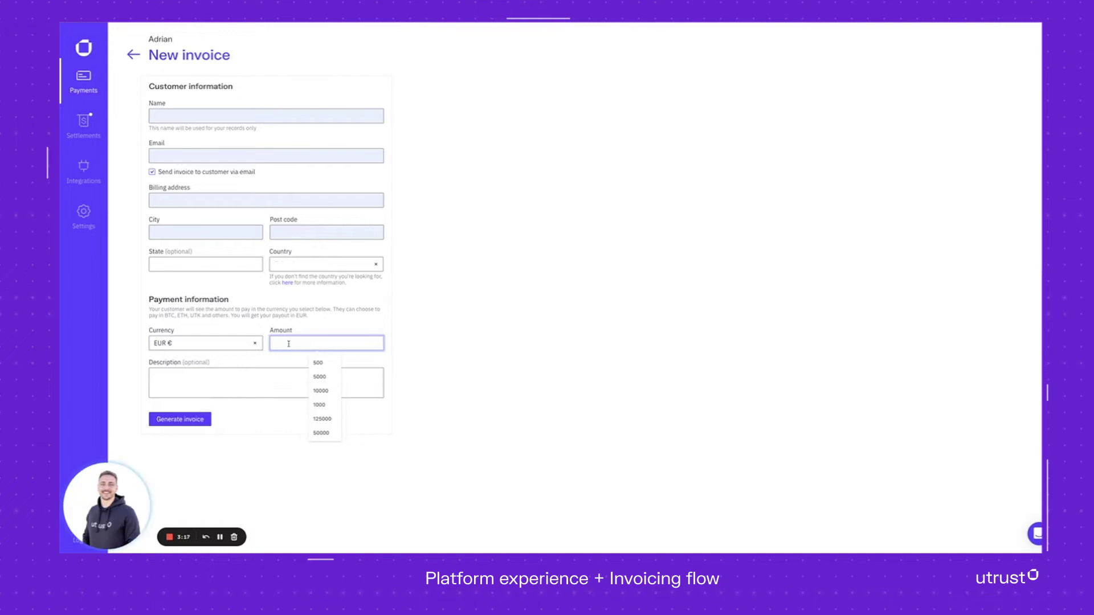
{"action": "type", "text": "5"}
{"action": "left_click", "coordinate": [238, 381]}
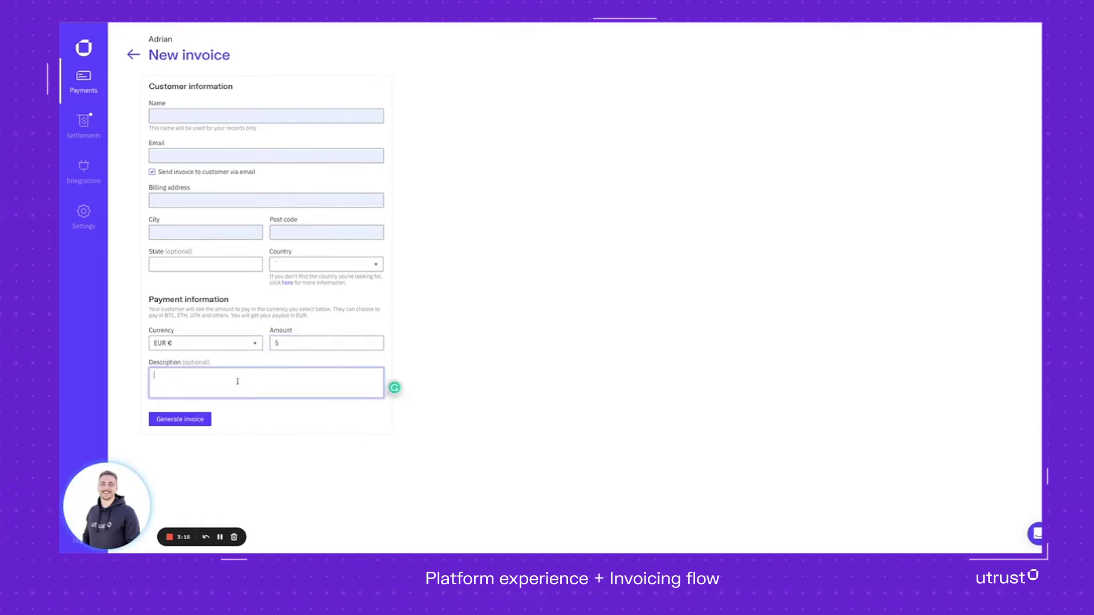
{"action": "type", "text": "Presentati"}
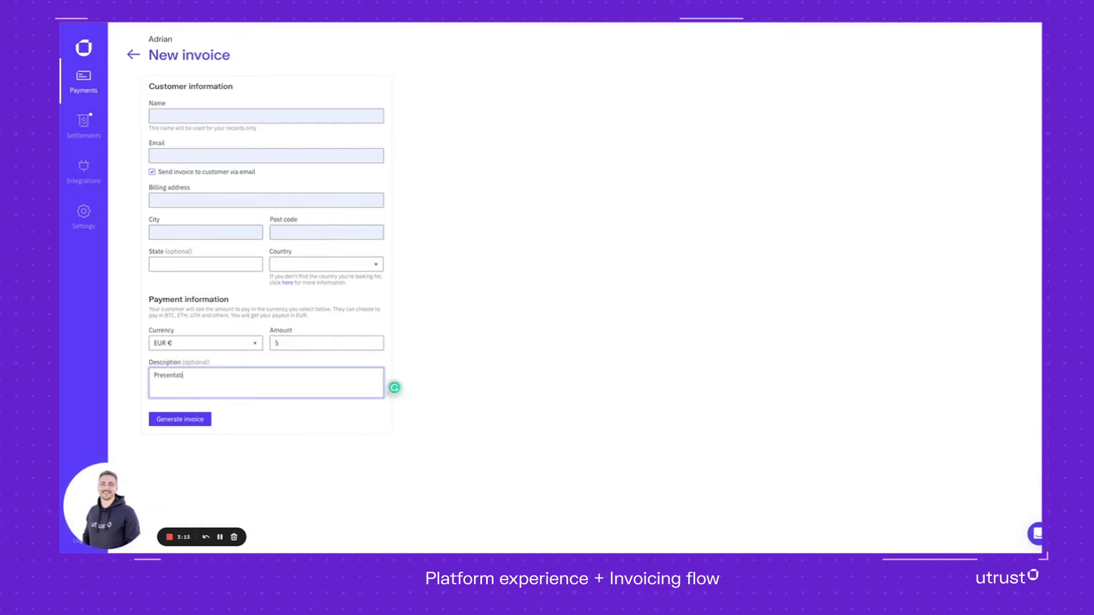
{"action": "type", "text": "on Lugo"}
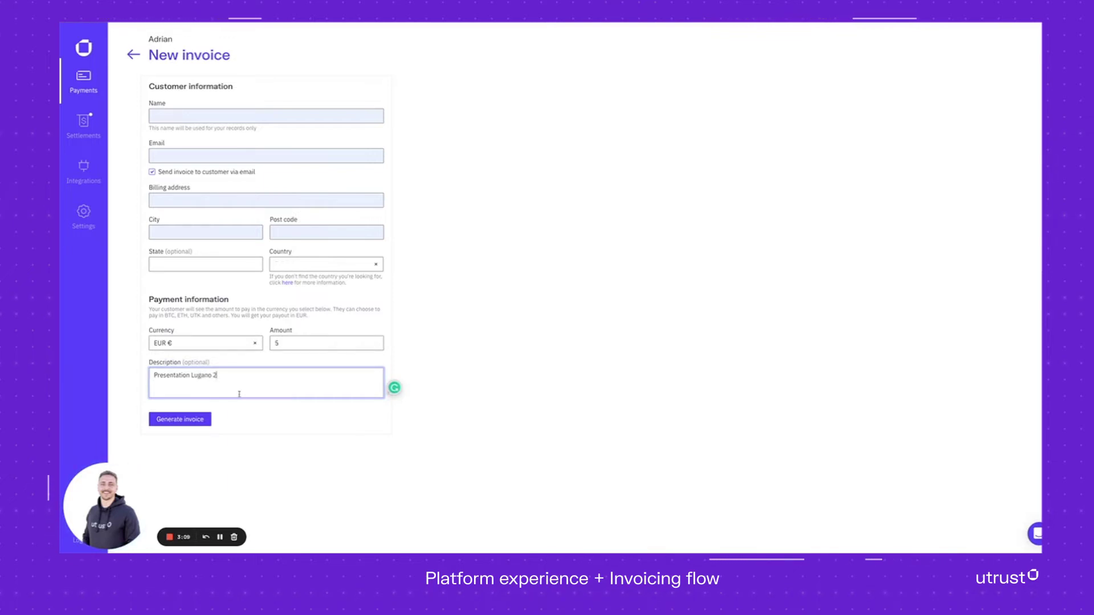
{"action": "left_click", "coordinate": [254, 408]}
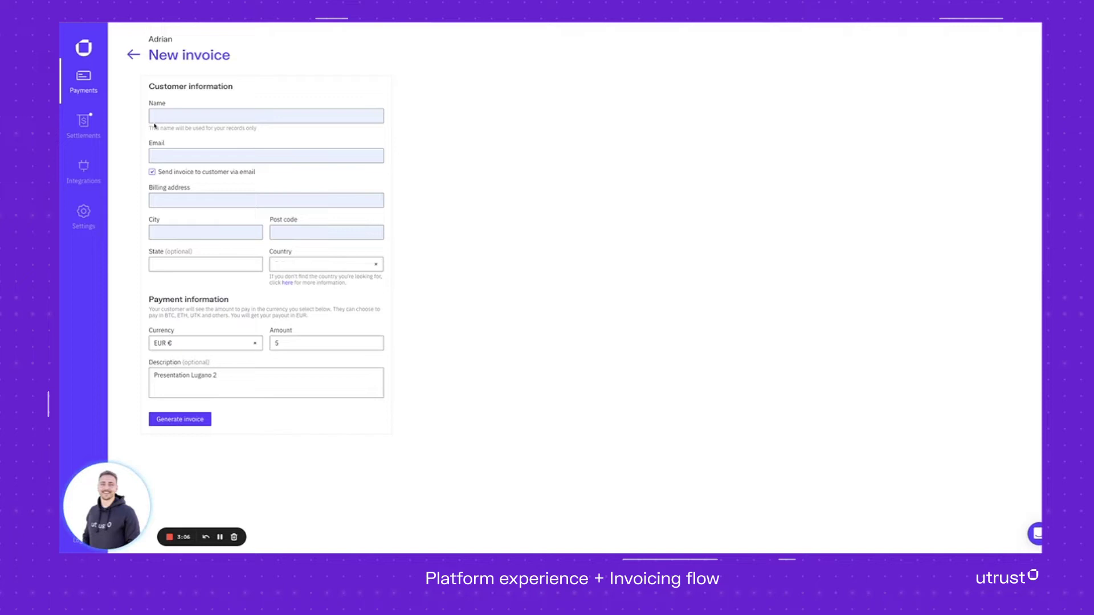
Generate and confirm invoice 2022-0002 for EUR 5.00, then copy its payment link.
{"action": "left_click", "coordinate": [183, 419]}
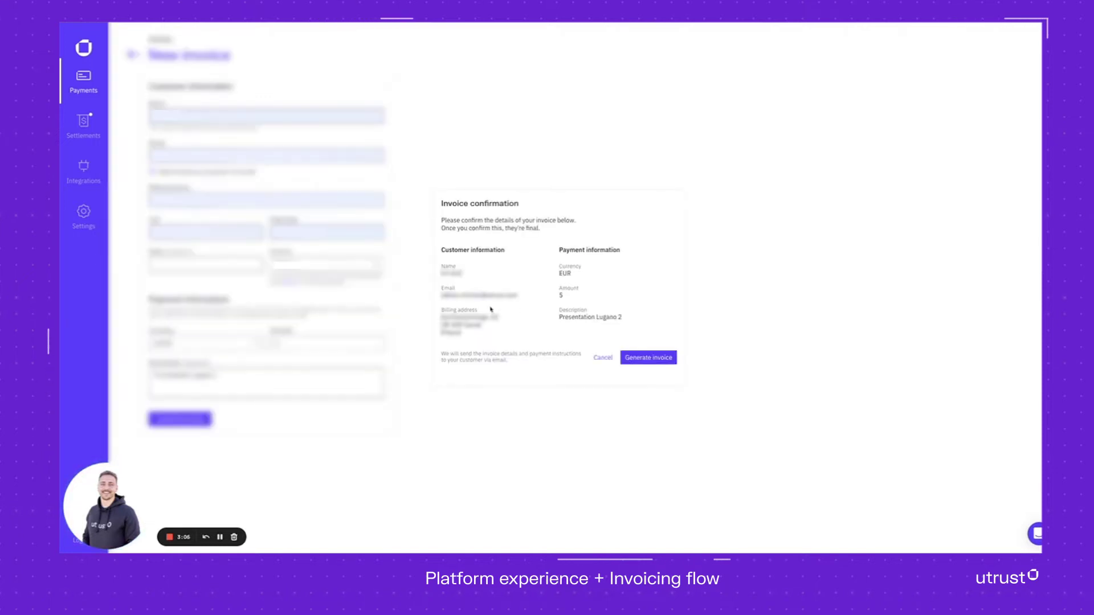
{"action": "left_click", "coordinate": [642, 354]}
{"action": "left_click", "coordinate": [661, 310]}
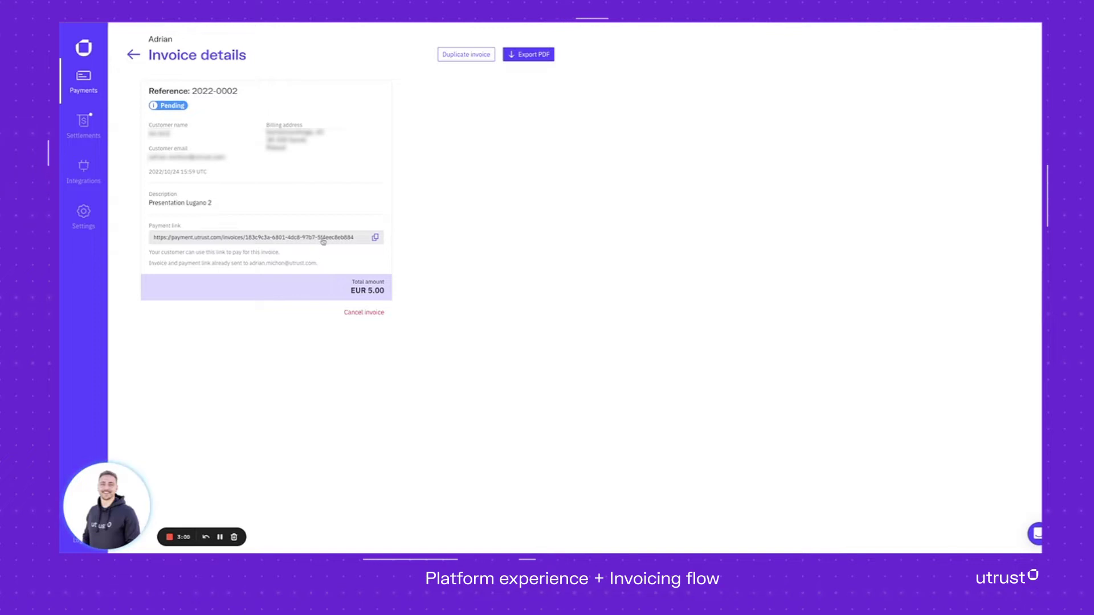
{"action": "left_click", "coordinate": [376, 238]}
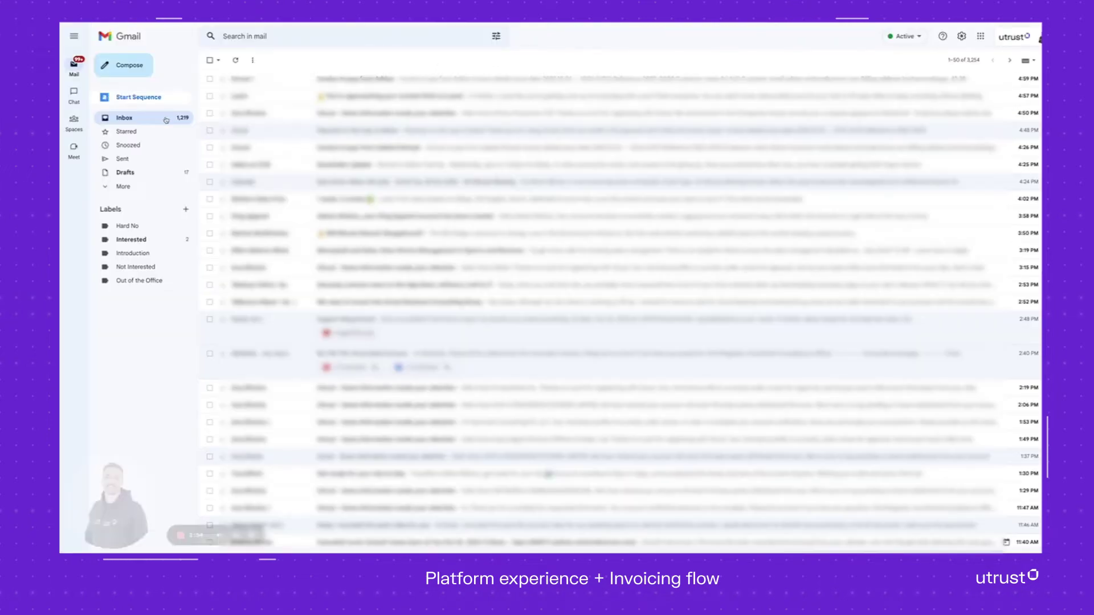
Open the 'Invoice to pay' email for reference 2022-0002 and scroll down to the Pay invoice button.
{"action": "left_click", "coordinate": [416, 79]}
{"action": "scroll", "coordinate": [502, 306], "scroll_direction": "down", "scroll_amount": 1}
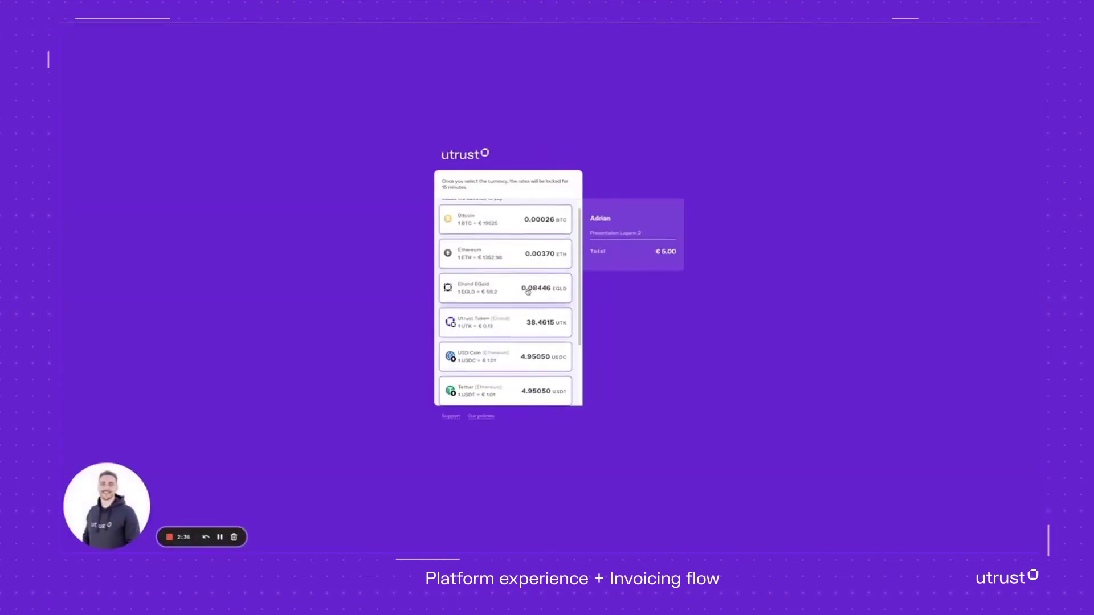
Scroll through the checkout's currency options to find Tether (Polygon) at 4.95050 USDT.
{"action": "scroll", "coordinate": [528, 292], "scroll_direction": "down", "scroll_amount": 3}
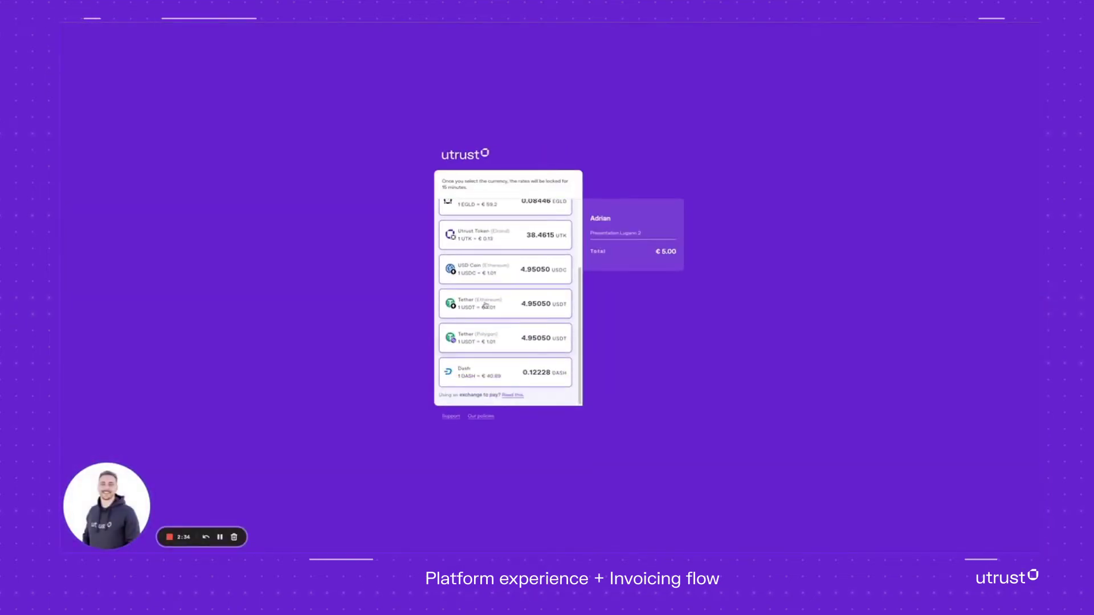
{"action": "scroll", "coordinate": [485, 307], "scroll_direction": "up", "scroll_amount": 4}
{"action": "scroll", "coordinate": [473, 296], "scroll_direction": "down", "scroll_amount": 1}
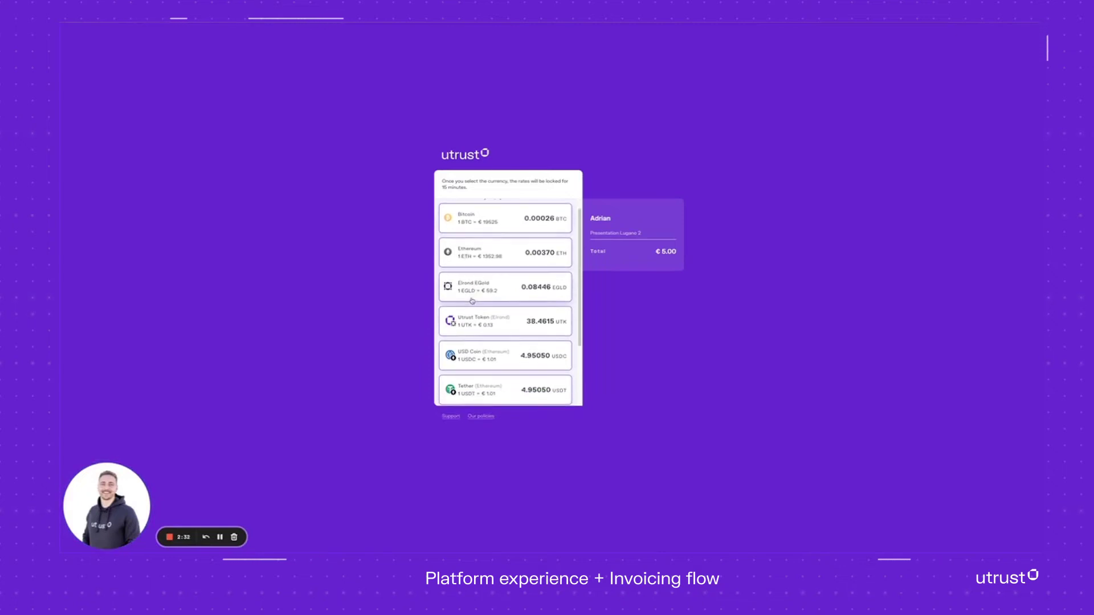
{"action": "scroll", "coordinate": [477, 300], "scroll_direction": "down", "scroll_amount": 2}
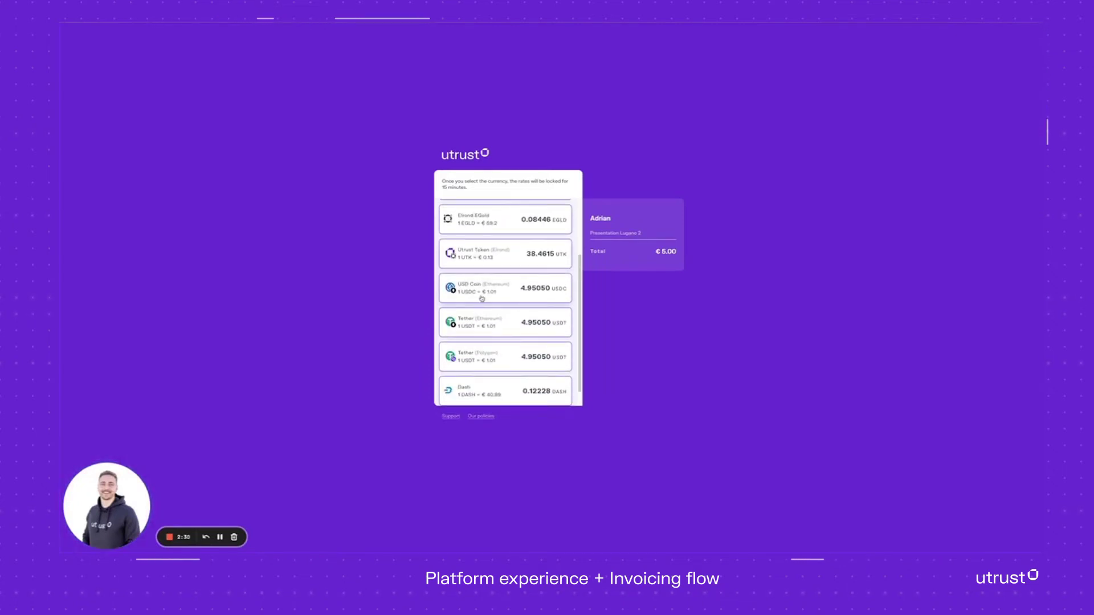
{"action": "scroll", "coordinate": [482, 299], "scroll_direction": "down", "scroll_amount": 1}
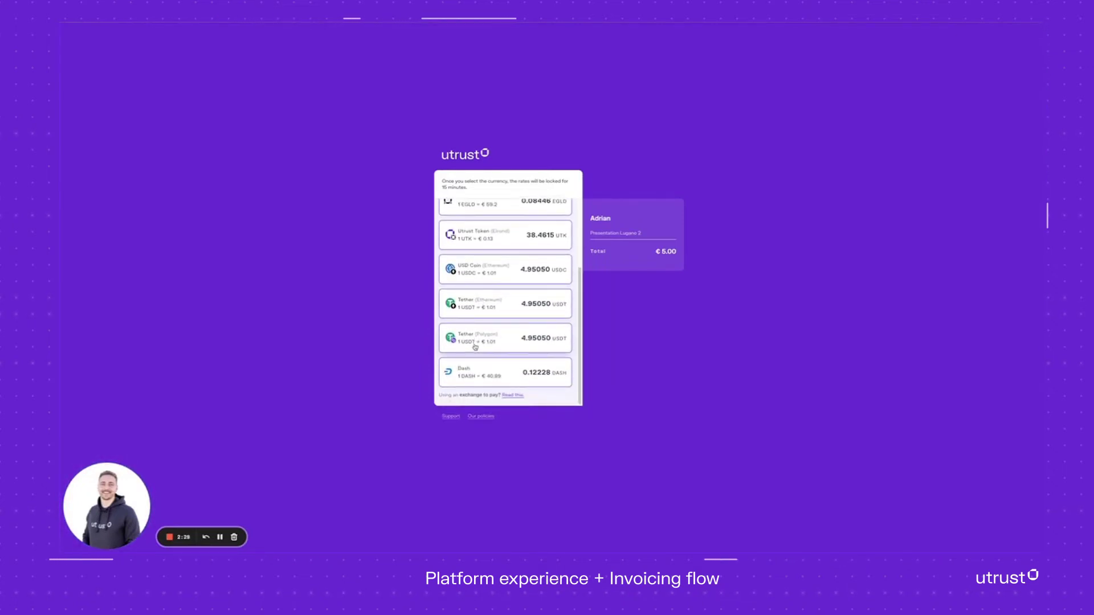
{"action": "scroll", "coordinate": [473, 311], "scroll_direction": "down", "scroll_amount": 1}
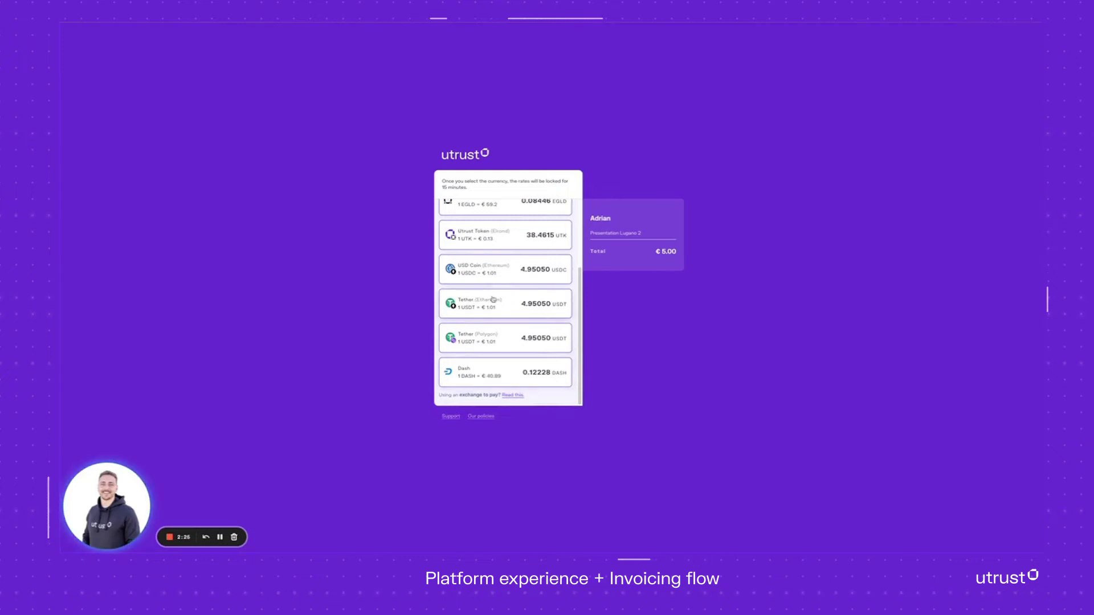
{"action": "scroll", "coordinate": [482, 325], "scroll_direction": "up", "scroll_amount": 2}
{"action": "scroll", "coordinate": [484, 376], "scroll_direction": "down", "scroll_amount": 1}
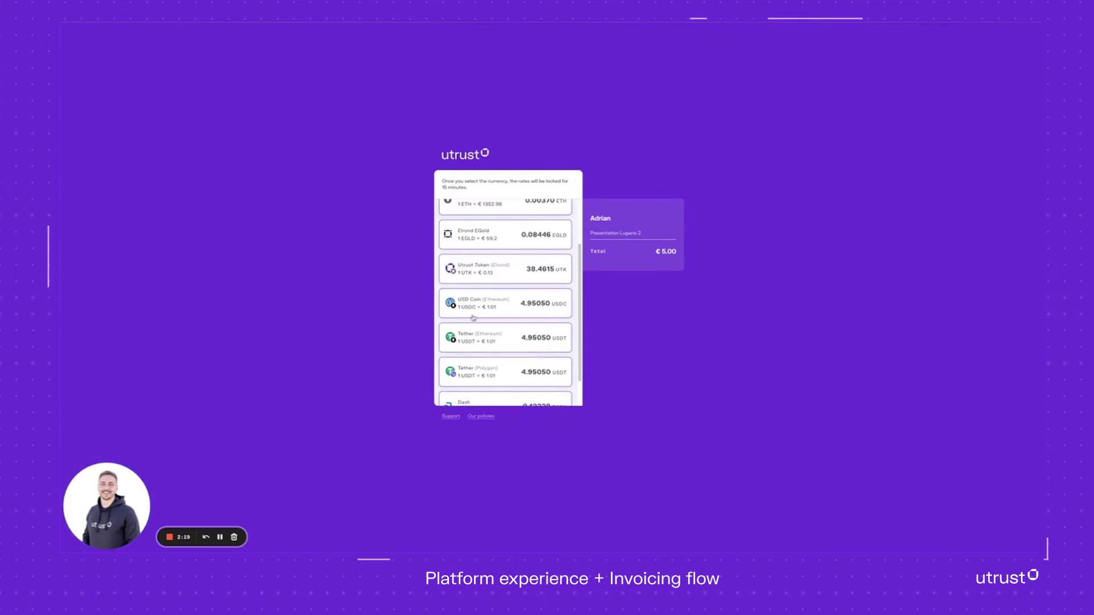
Choose Tether (Polygon) and copy the manual-payment deposit address for 4.95050 USDT.
{"action": "left_click", "coordinate": [494, 377]}
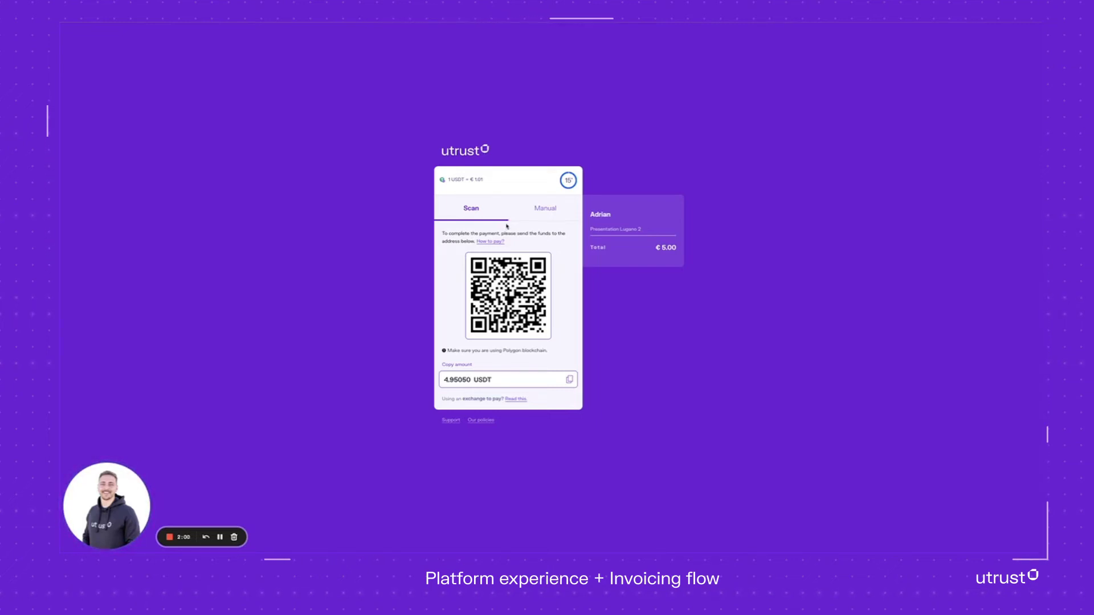
{"action": "left_click", "coordinate": [544, 210]}
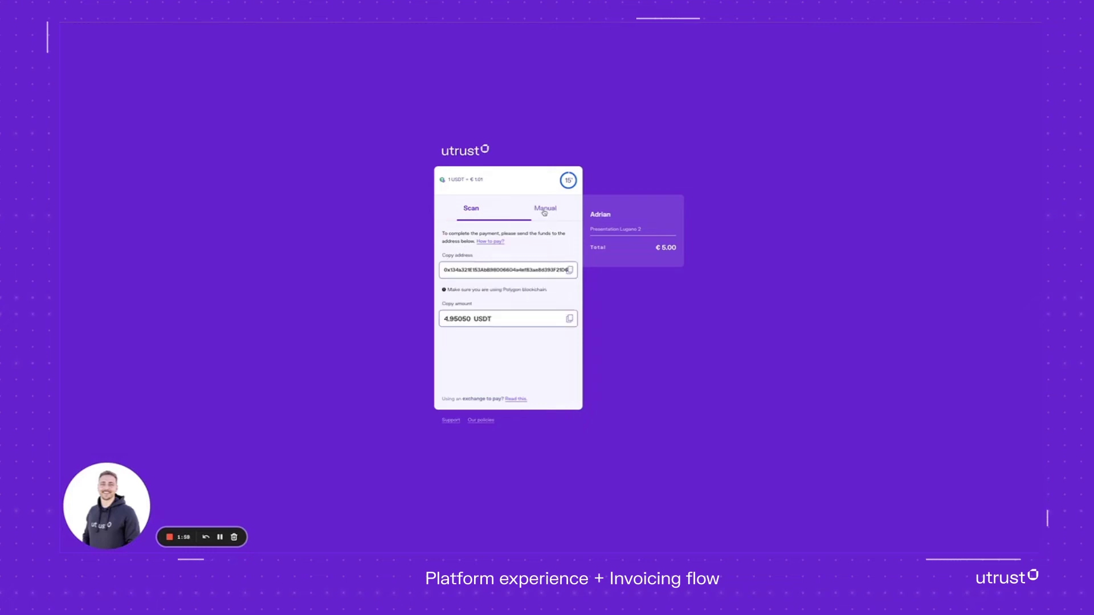
{"action": "left_click", "coordinate": [570, 270]}
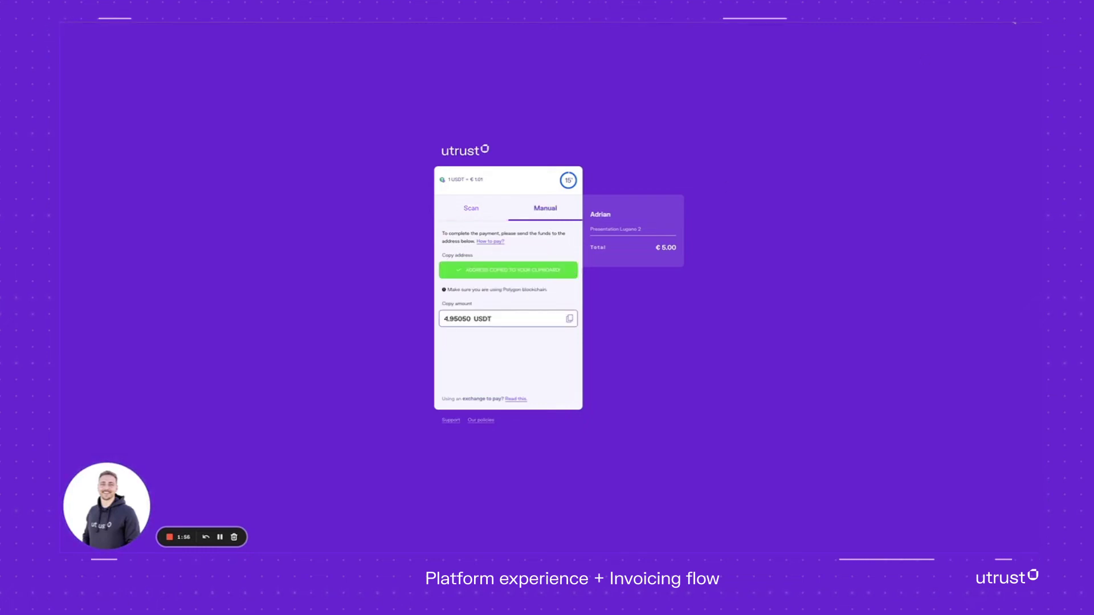
{"action": "left_click", "coordinate": [1015, 22]}
In MetaMask, send 5 USDT on Matic Mainnet to the pasted deposit address and confirm it.
{"action": "left_click", "coordinate": [861, 201]}
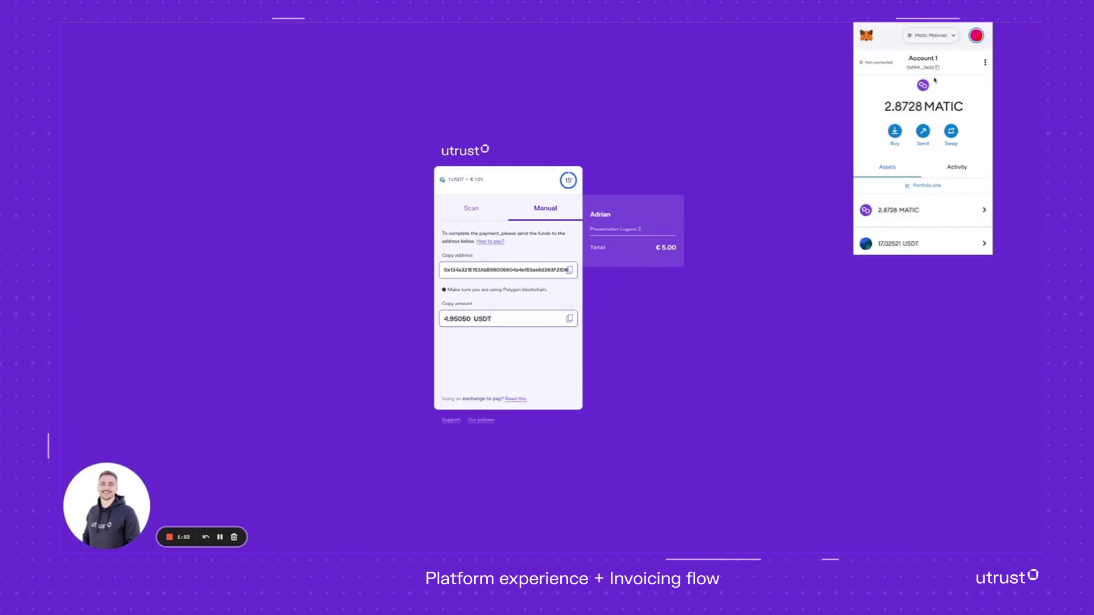
{"action": "left_click", "coordinate": [924, 131]}
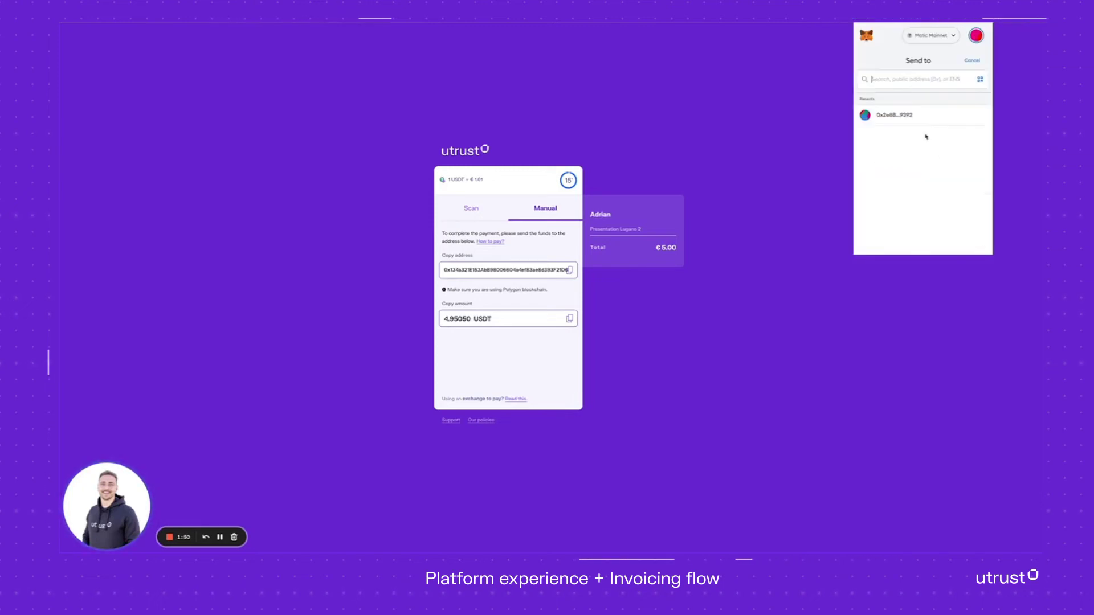
{"action": "key", "text": "ctrl+v"}
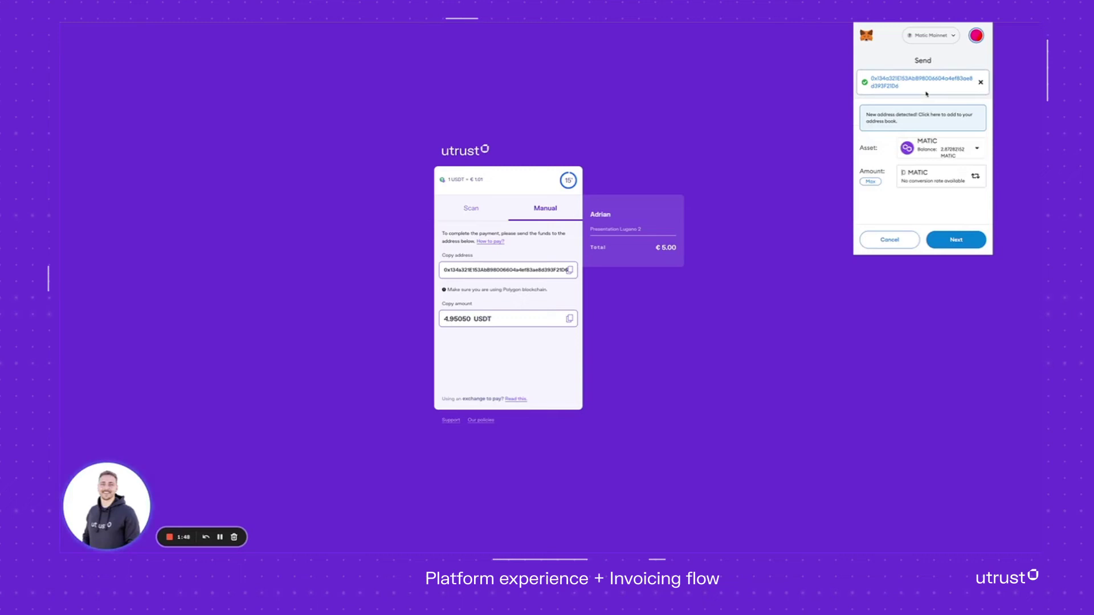
{"action": "left_click", "coordinate": [978, 150]}
{"action": "left_click", "coordinate": [940, 198]}
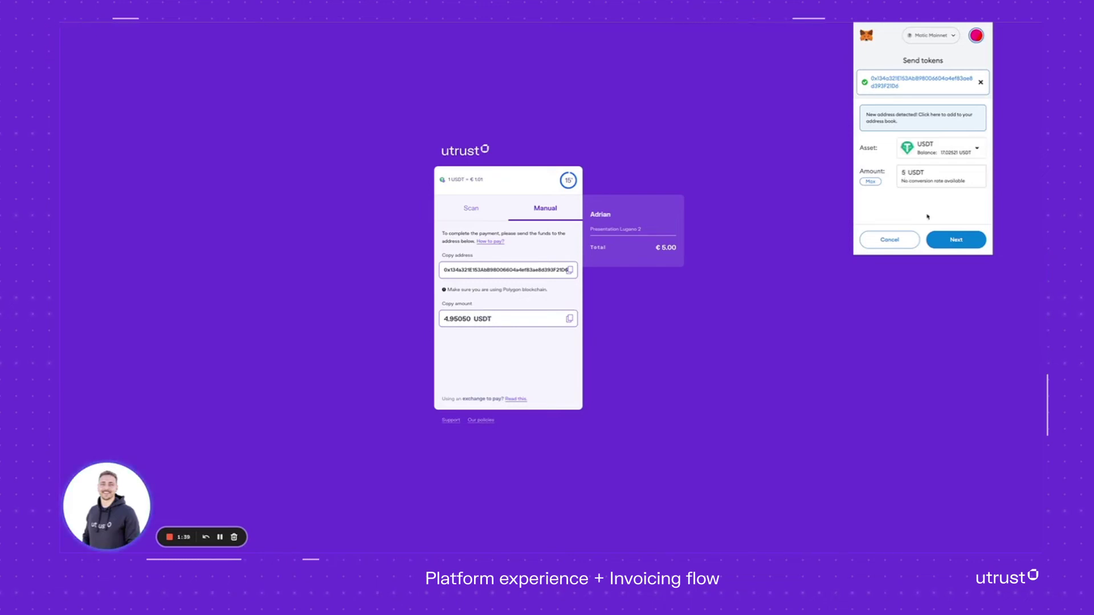
{"action": "left_click", "coordinate": [957, 241]}
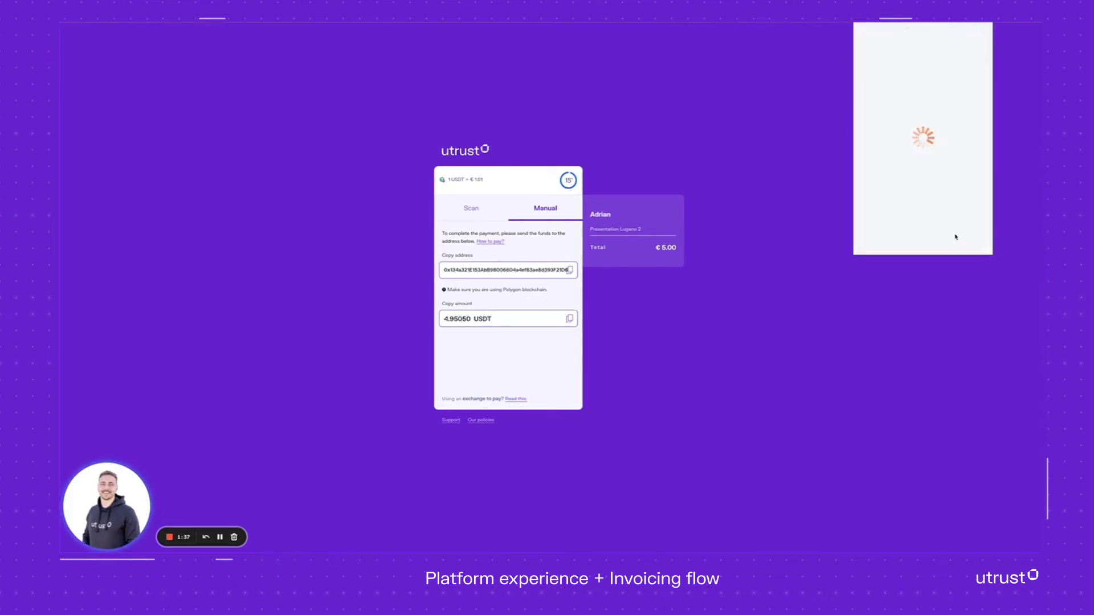
{"action": "scroll", "coordinate": [936, 217], "scroll_direction": "down", "scroll_amount": 3}
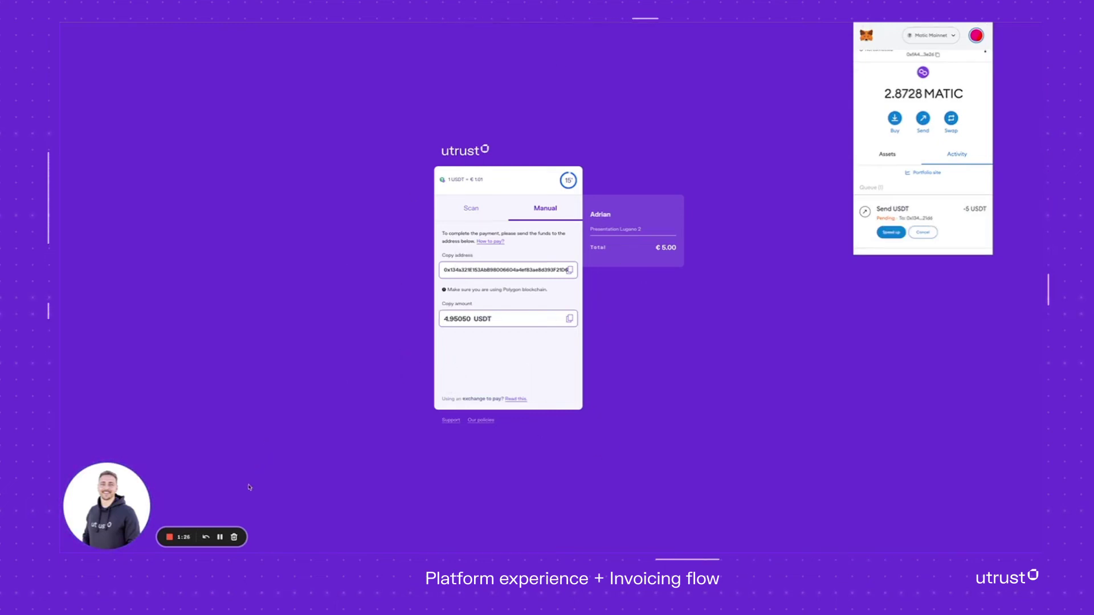
{"action": "left_click", "coordinate": [220, 537]}
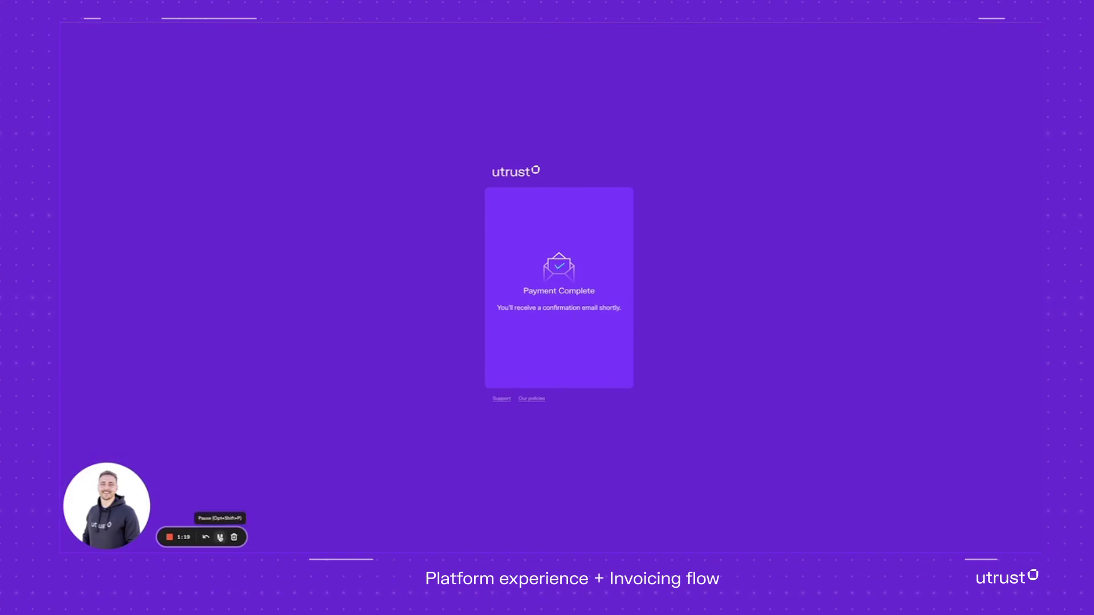
Go to the 'Payment on the way' confirmation email once checkout shows Payment Complete.
{"action": "key", "text": "ctrl+Tab"}
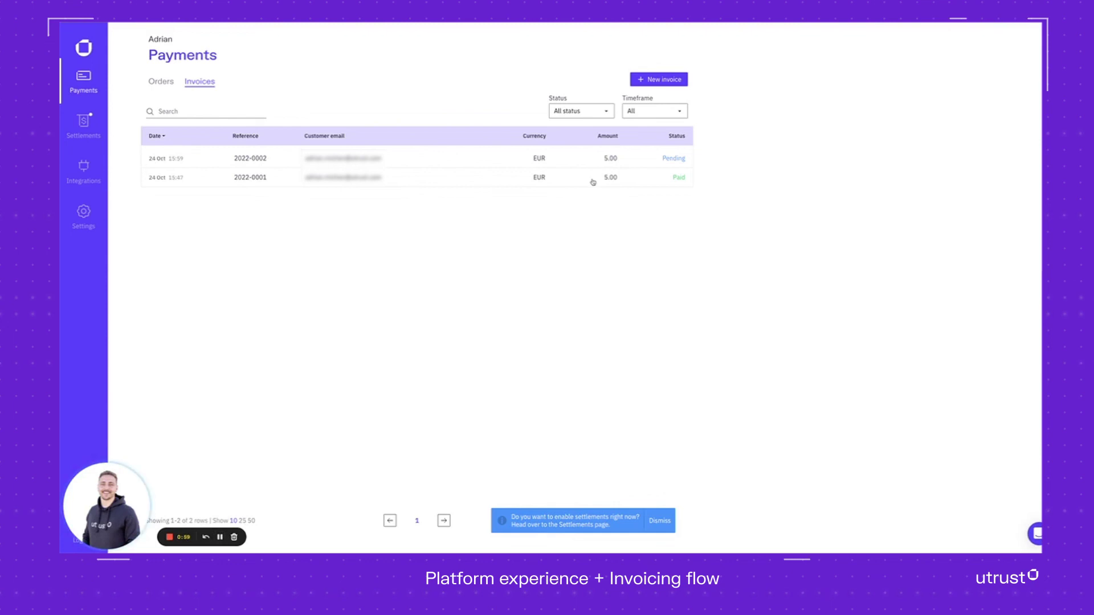
{"action": "left_click", "coordinate": [524, 180]}
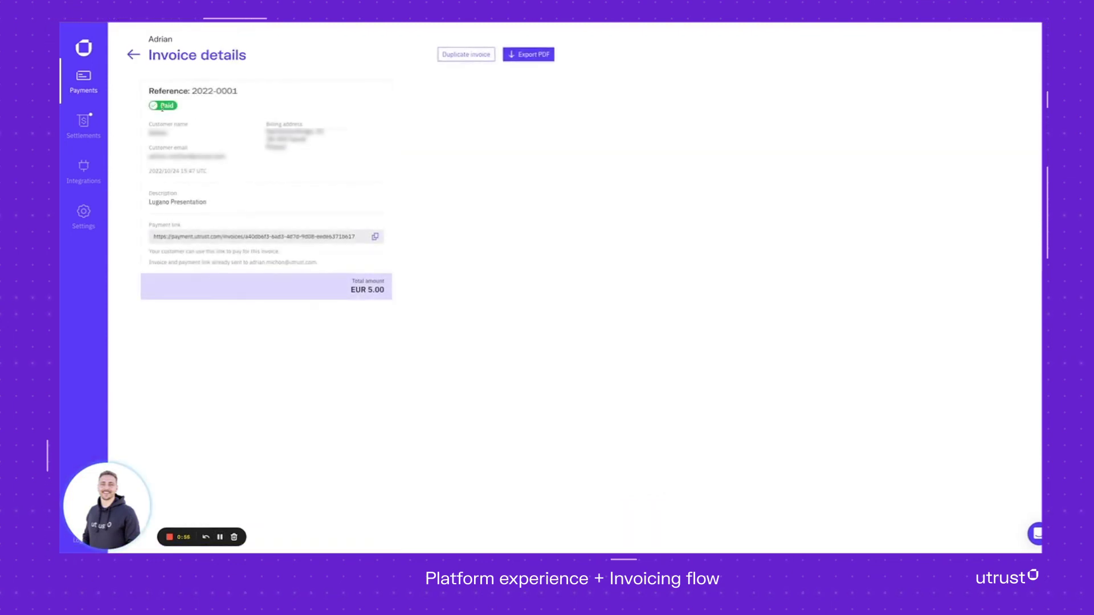
{"action": "left_click", "coordinate": [129, 58]}
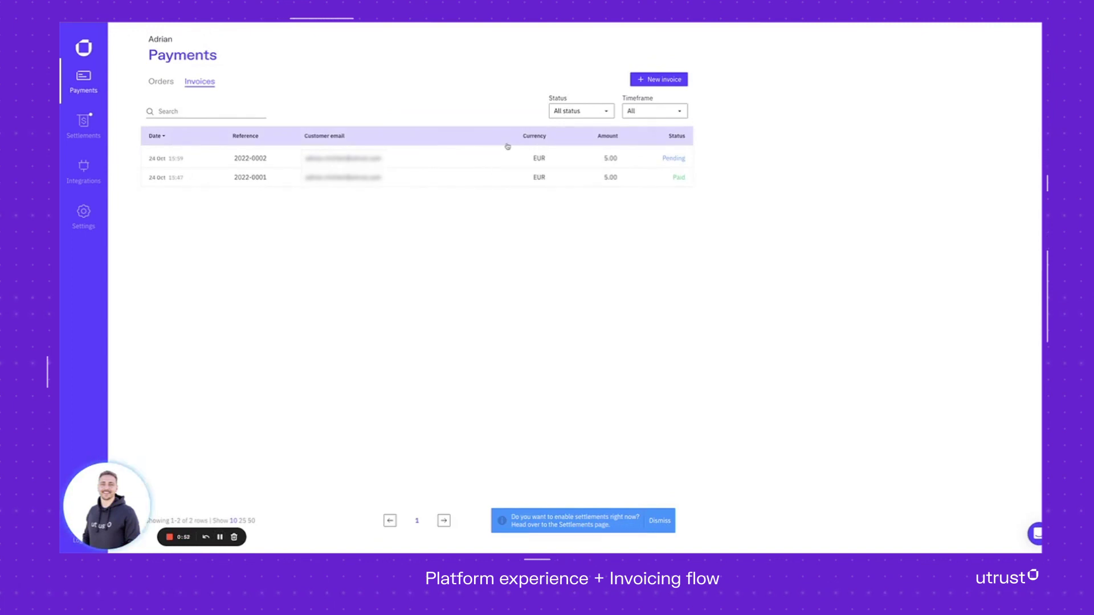
{"action": "left_click", "coordinate": [464, 163]}
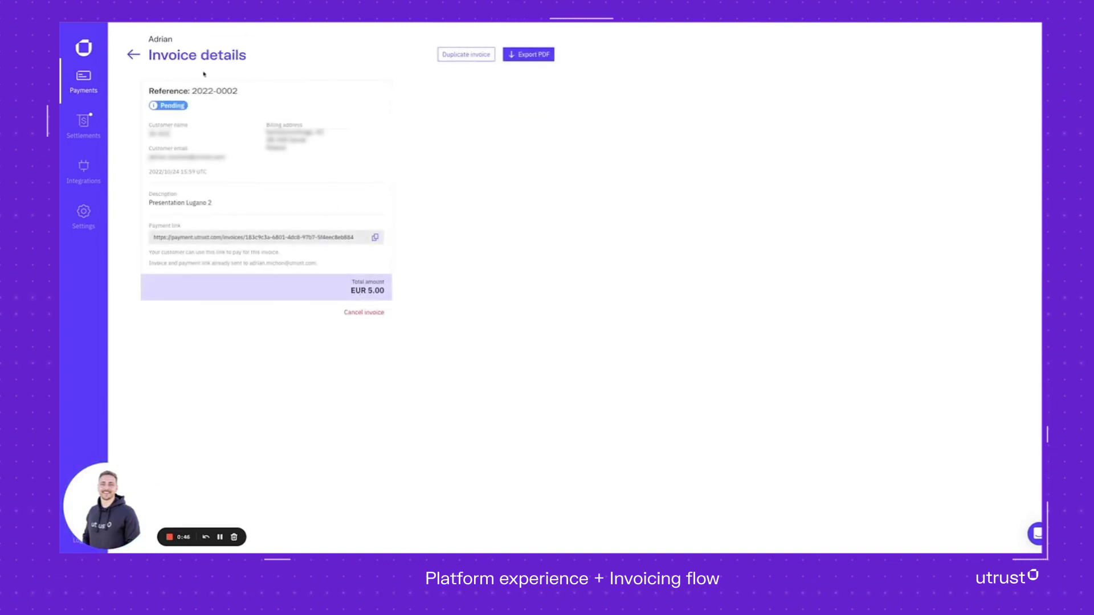
{"action": "left_click", "coordinate": [133, 55]}
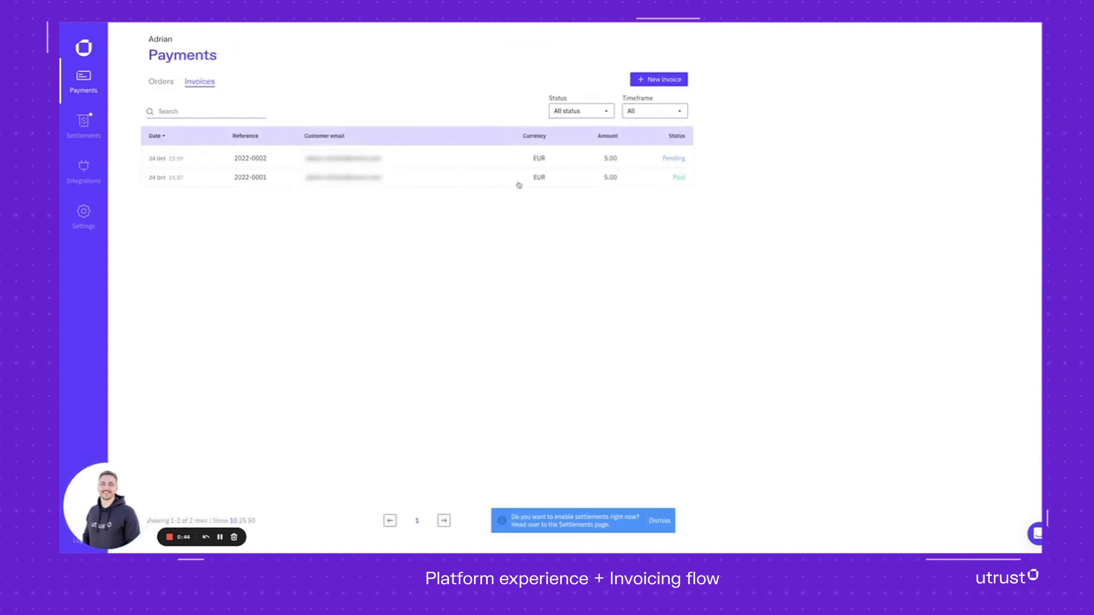